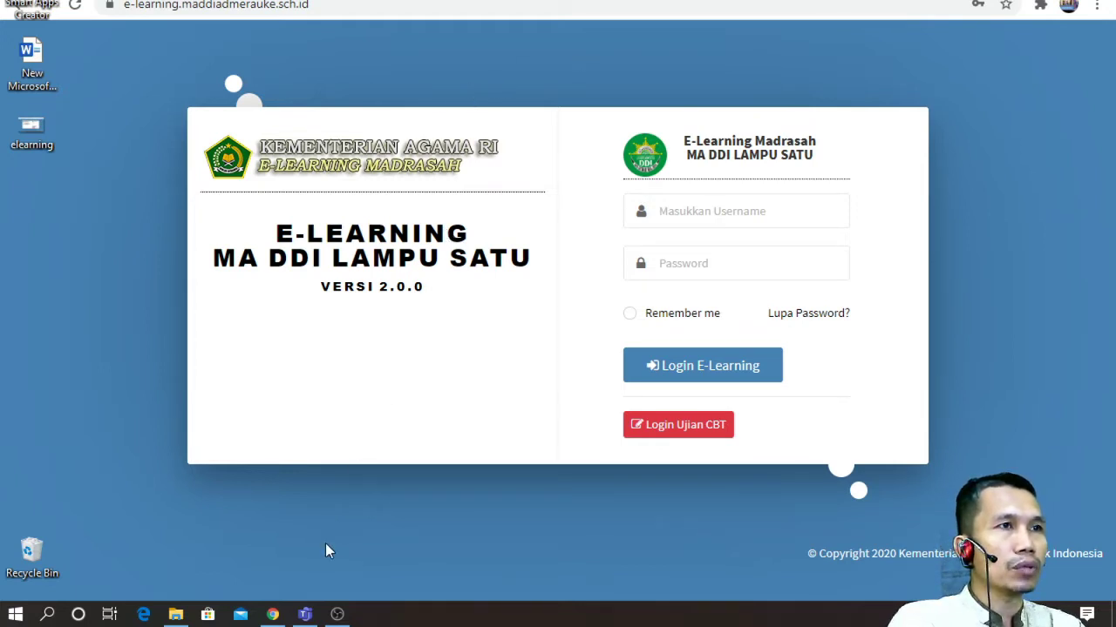
Step: Sign in with the saved operator credentials to reach the dashboard showing 14 teachers and 57 students
click(277, 610)
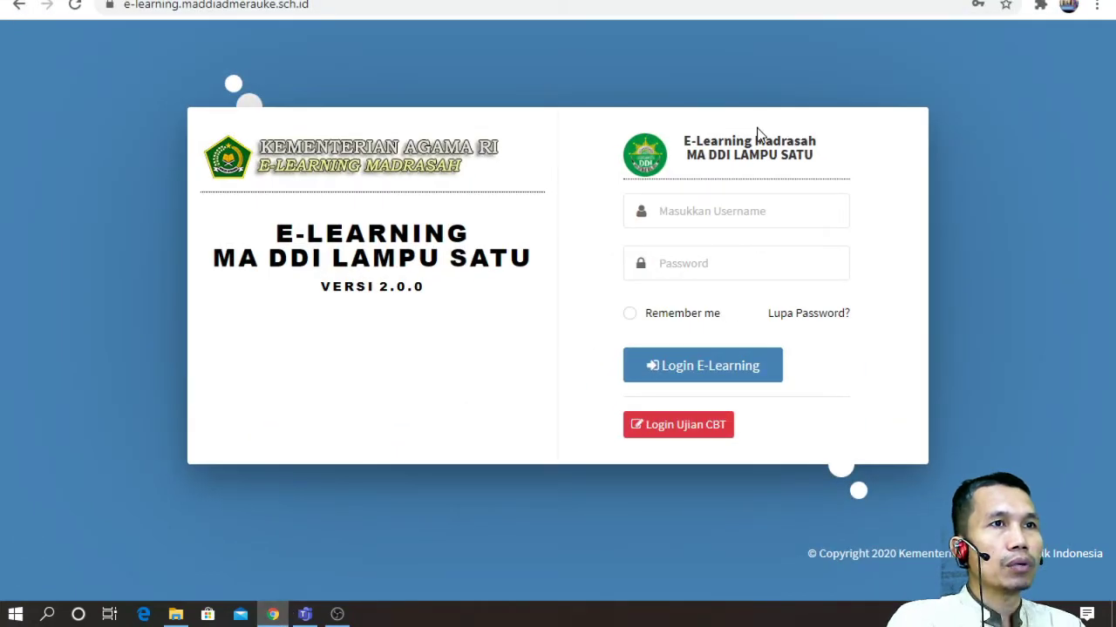
click(696, 209)
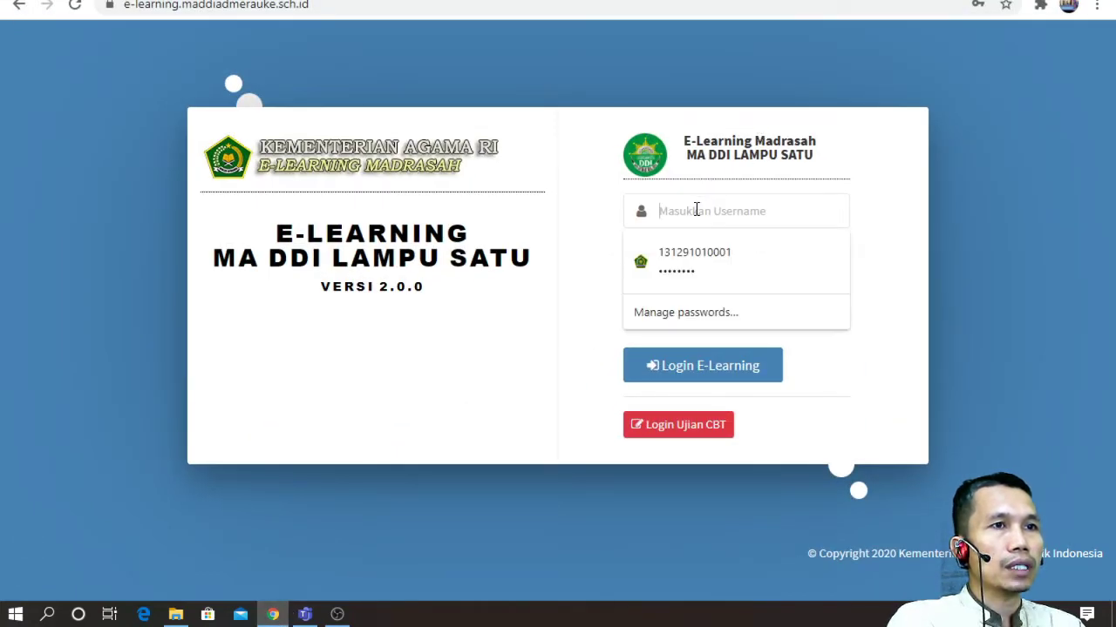
click(699, 252)
click(723, 373)
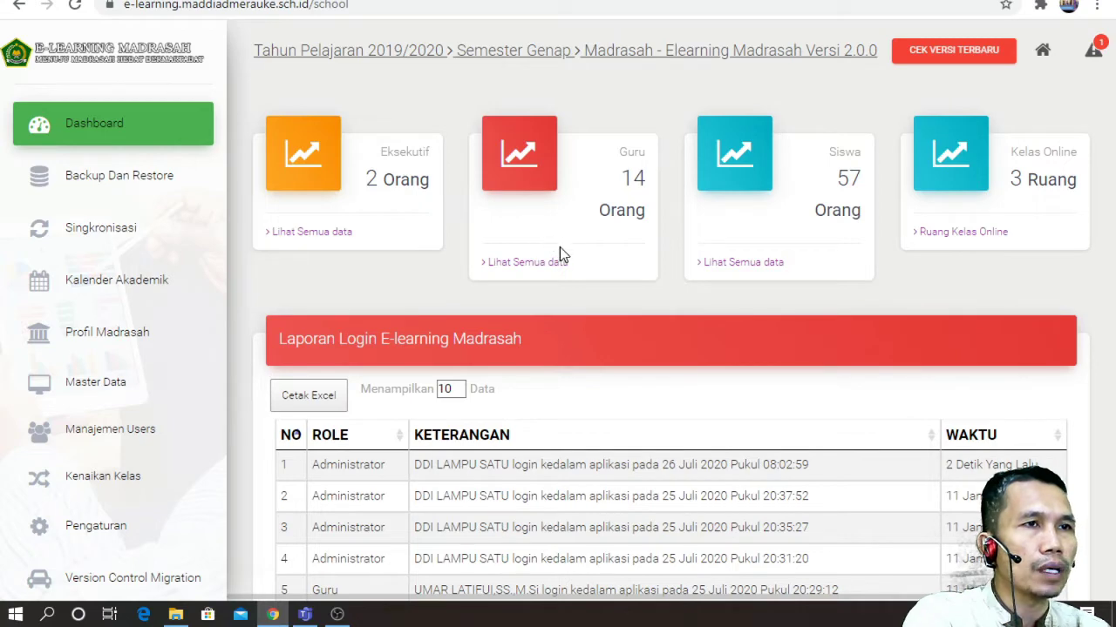
click(557, 268)
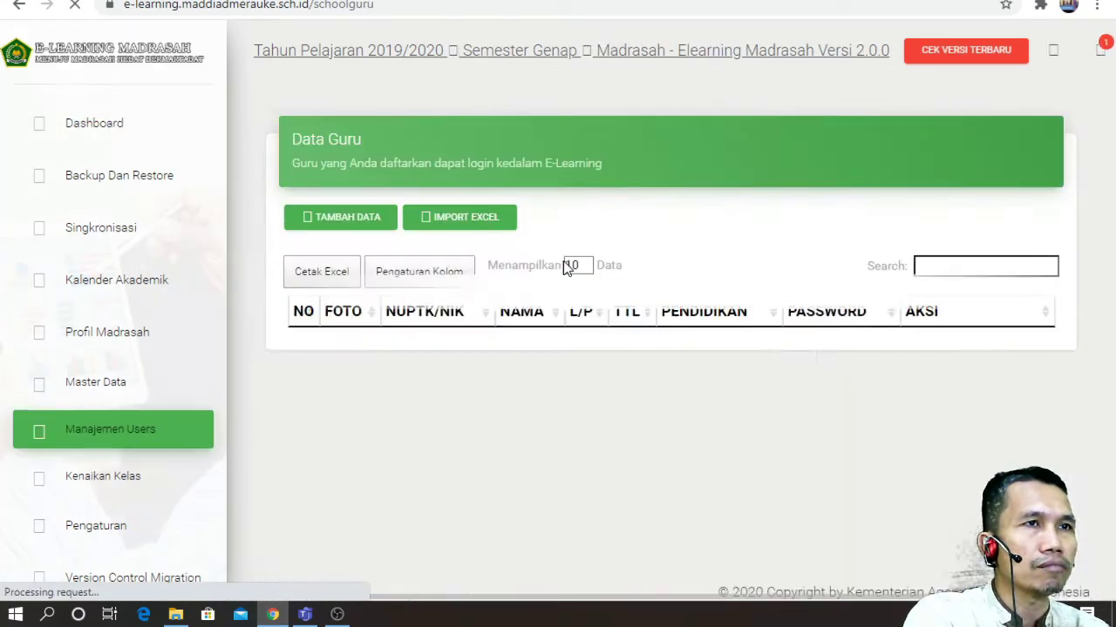
scroll(659, 296, down, 1)
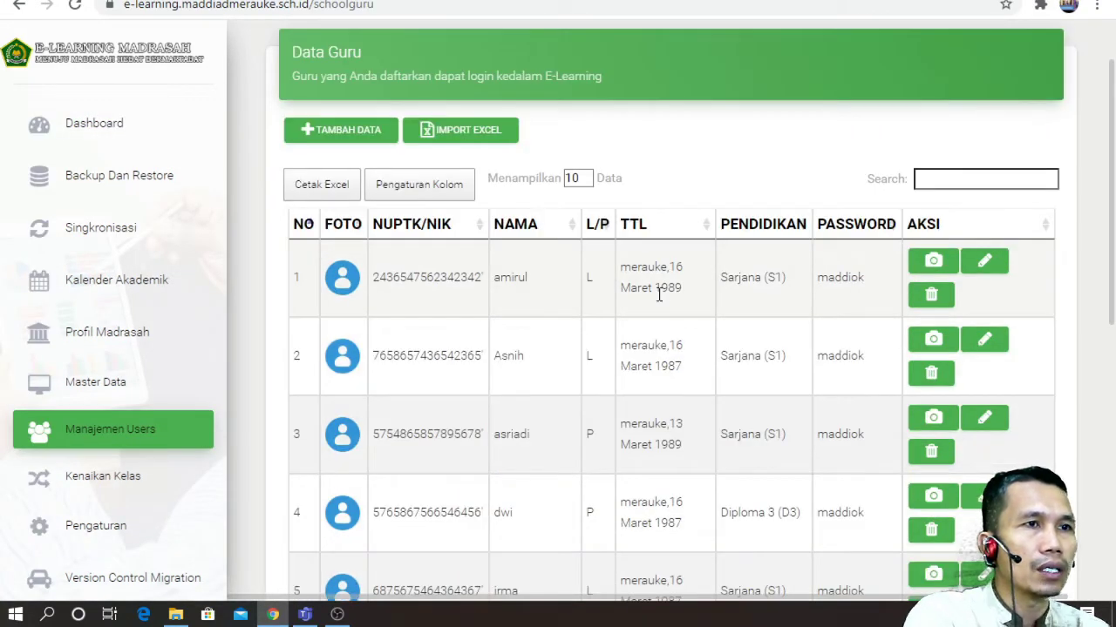
scroll(659, 296, down, 6)
scroll(640, 315, up, 4)
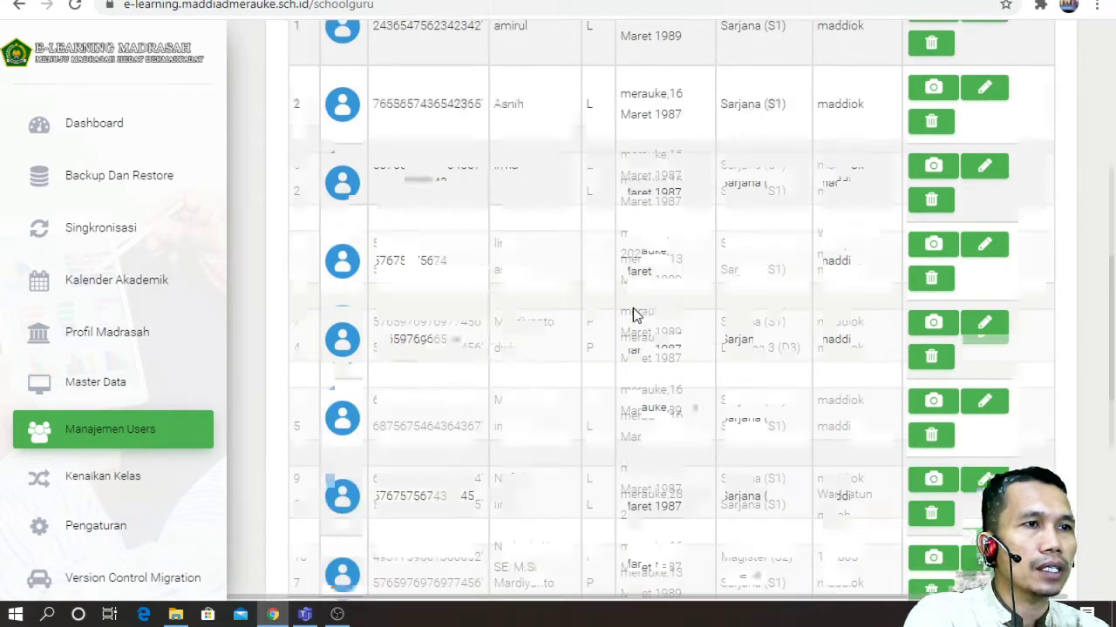
scroll(634, 313, up, 3)
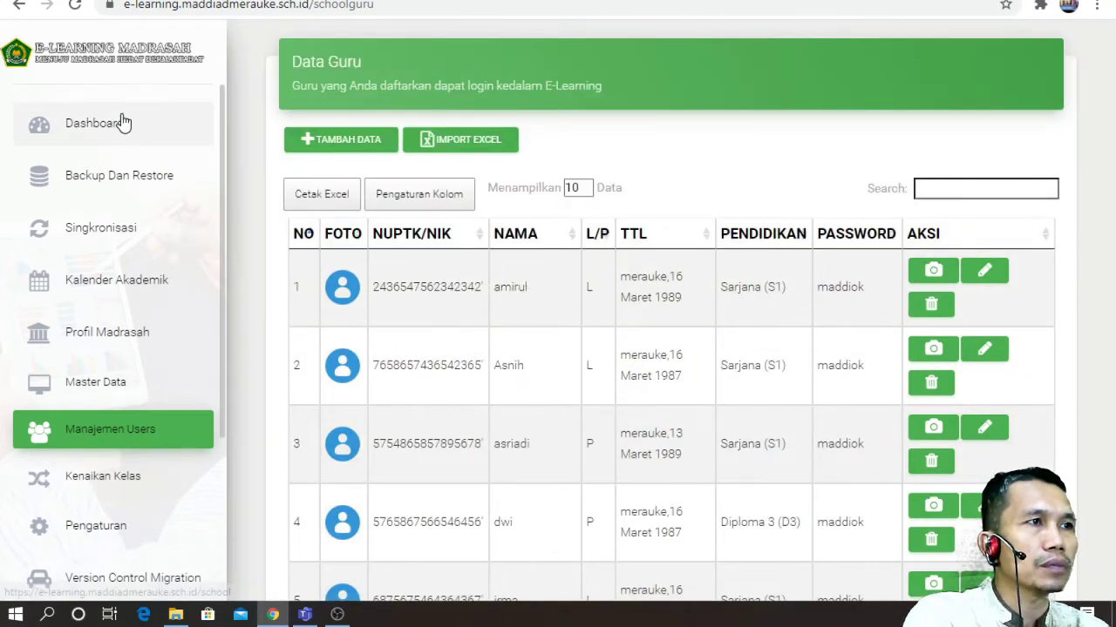
click(123, 123)
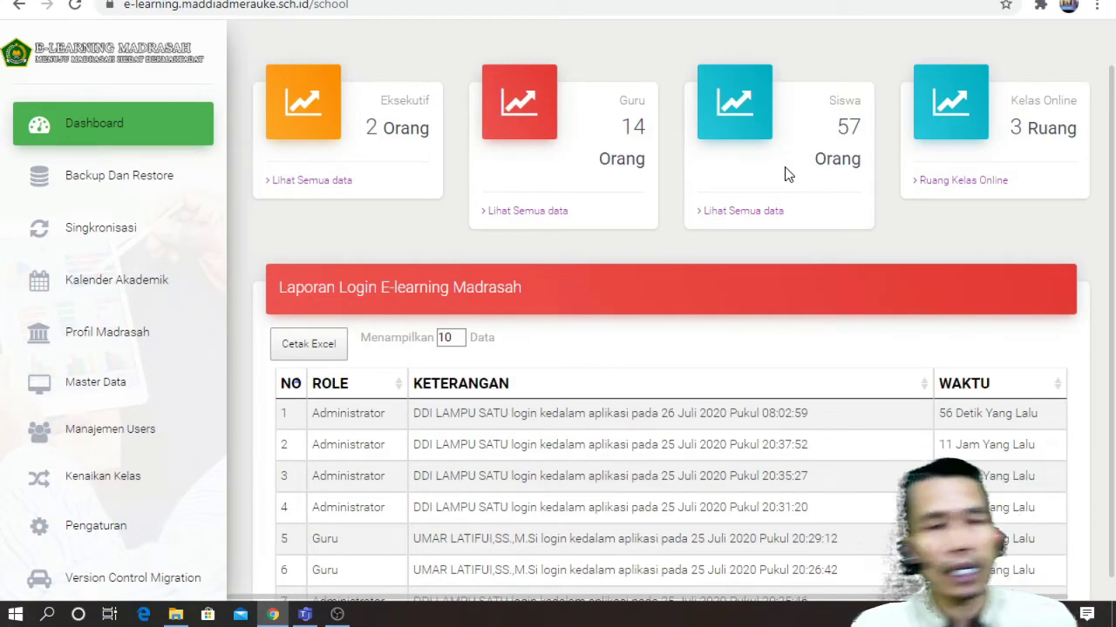
click(746, 212)
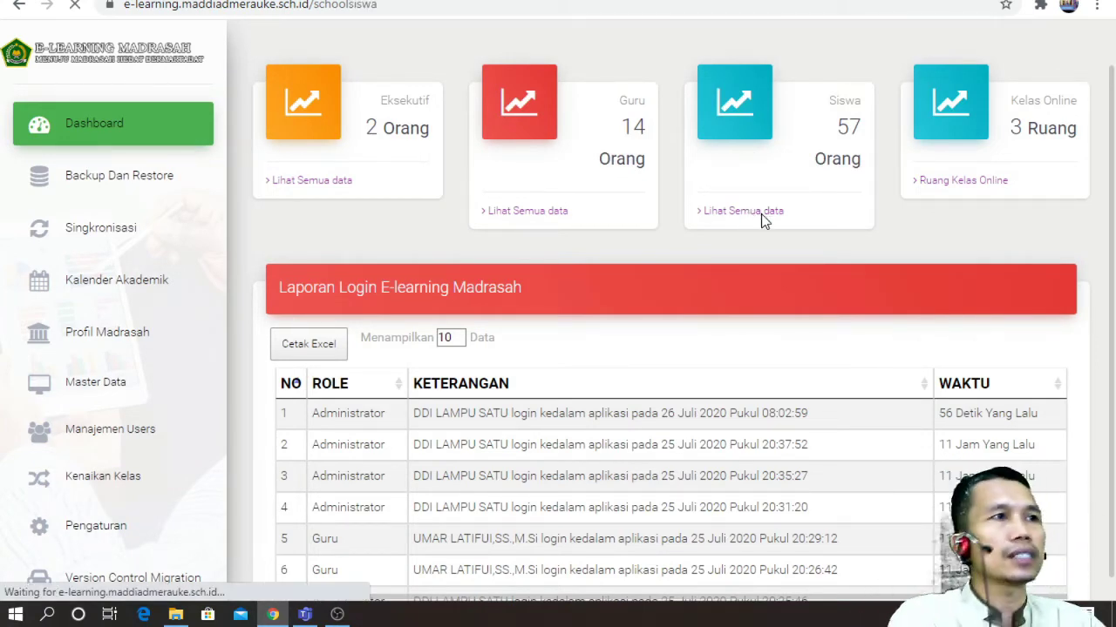
scroll(654, 253, down, 2)
scroll(659, 253, down, 6)
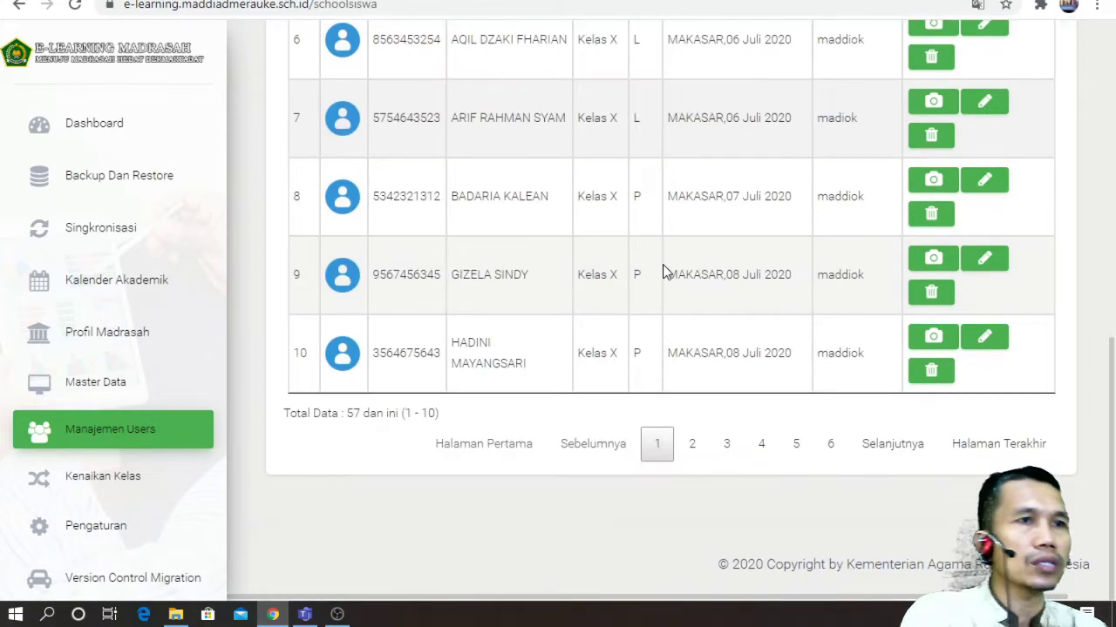
scroll(663, 264, up, 5)
click(96, 125)
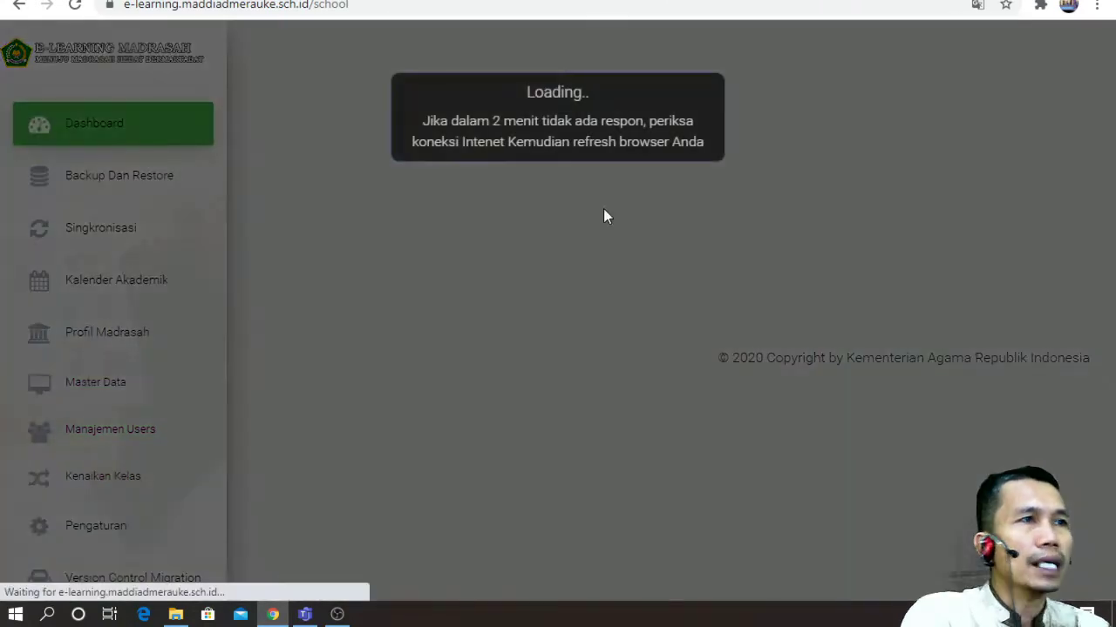
Step: Scroll the Laporan Login table, reload the dashboard, and open the Backup Dan Restore page
scroll(627, 218, down, 2)
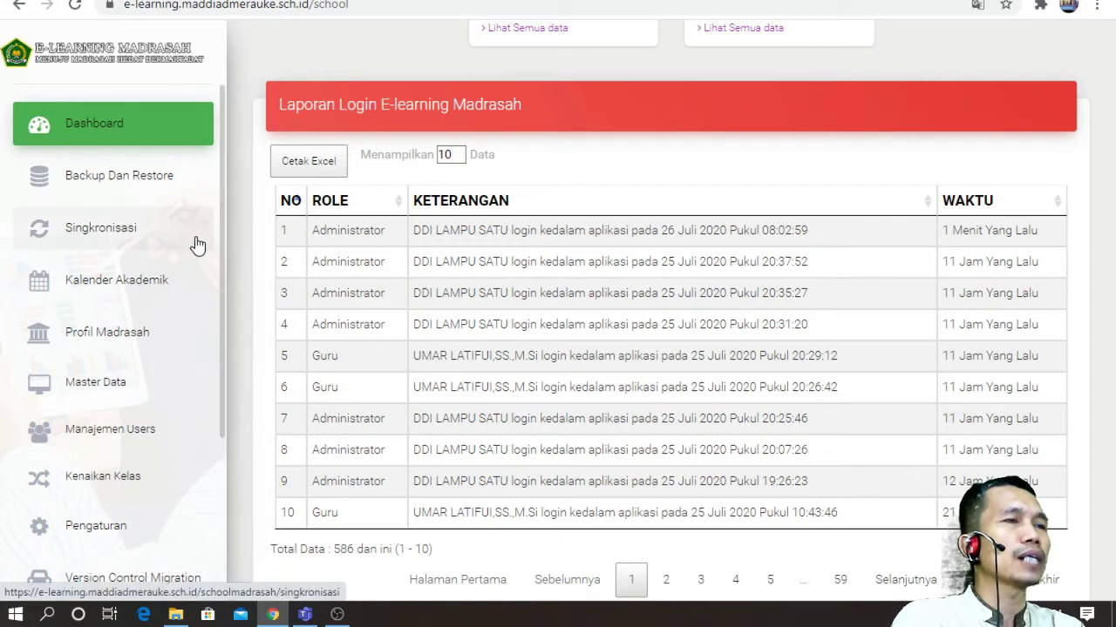
scroll(740, 157, down, 1)
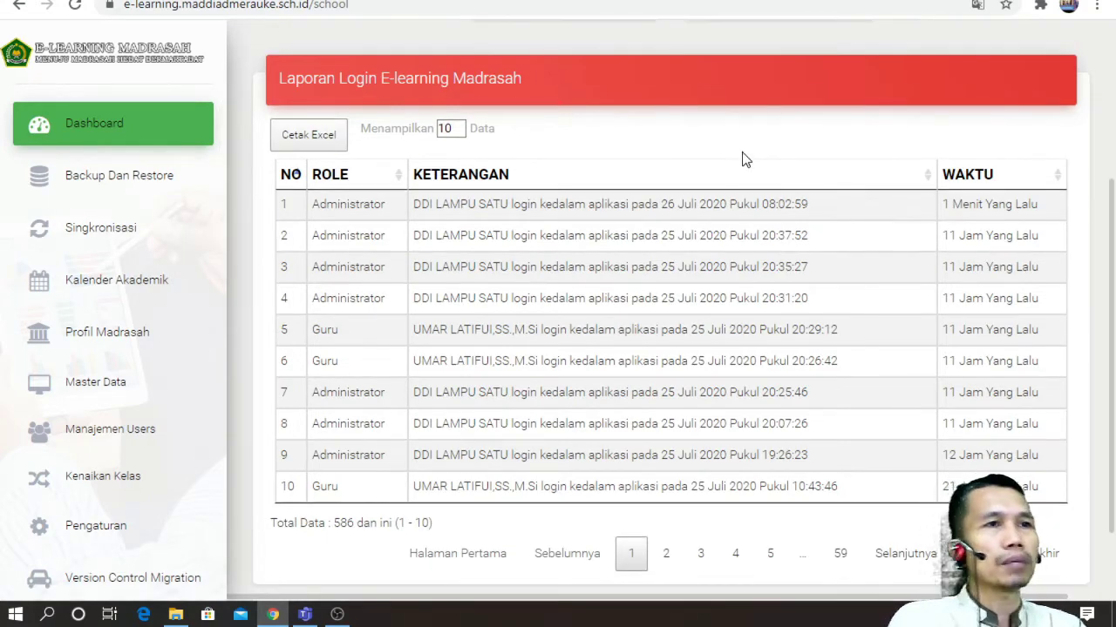
click(142, 144)
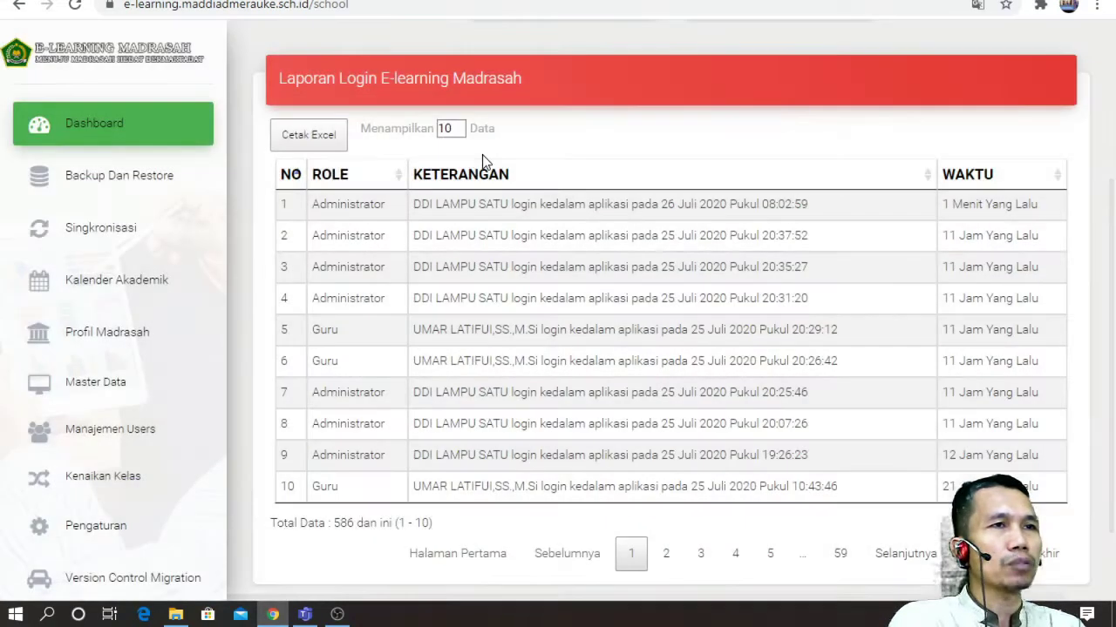
click(164, 127)
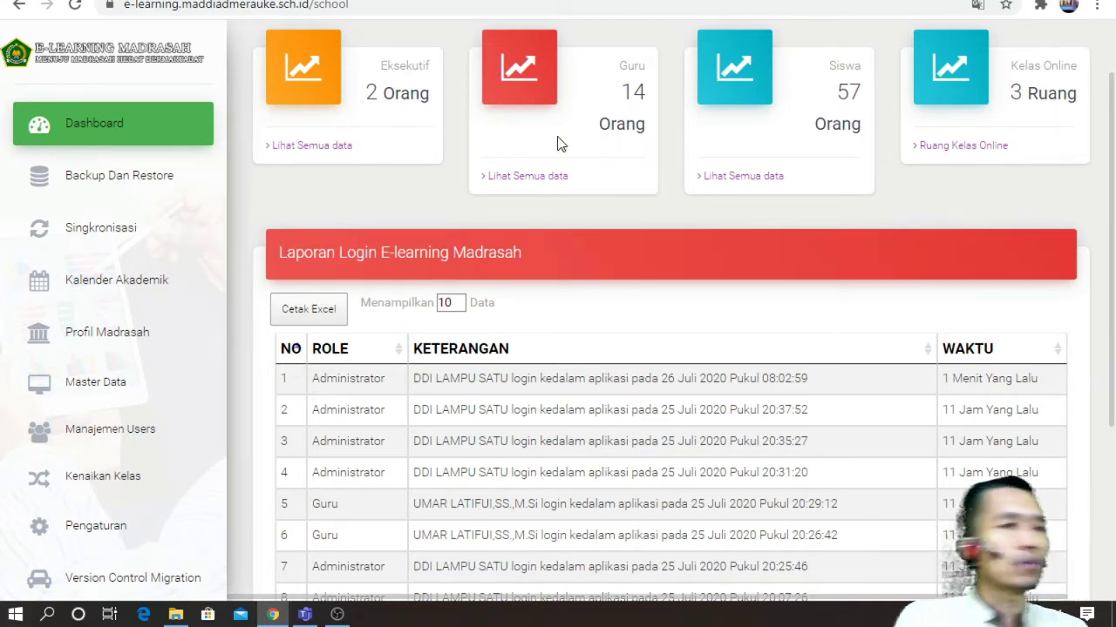
click(79, 177)
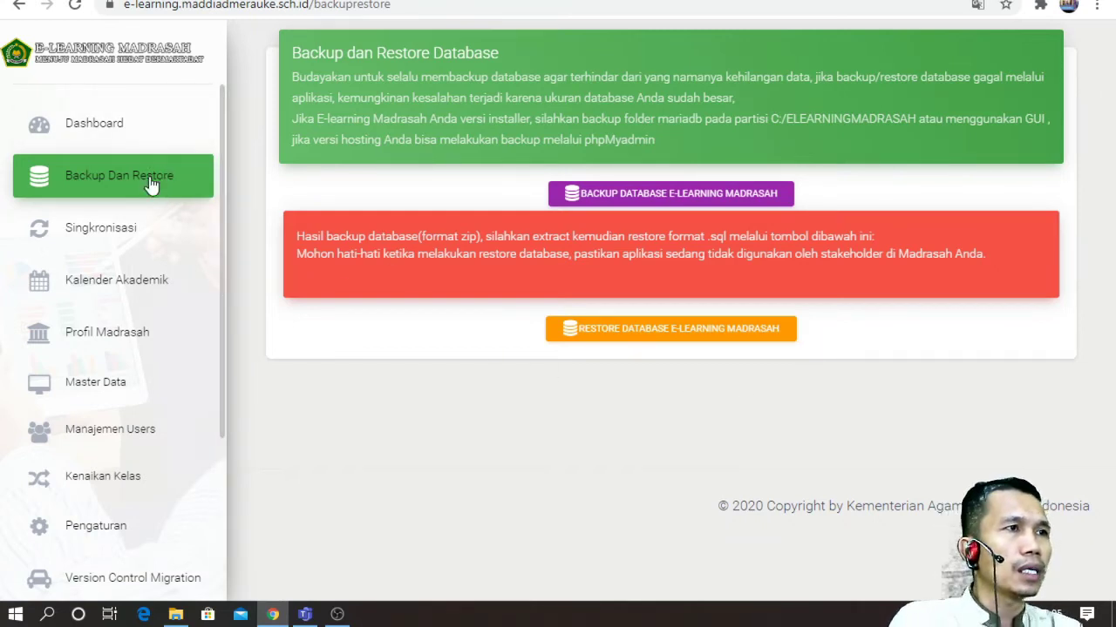
Step: Check the Singkronisasi page, then open Kalender Akademik listing events like Ujian Semester Ganjil
click(138, 233)
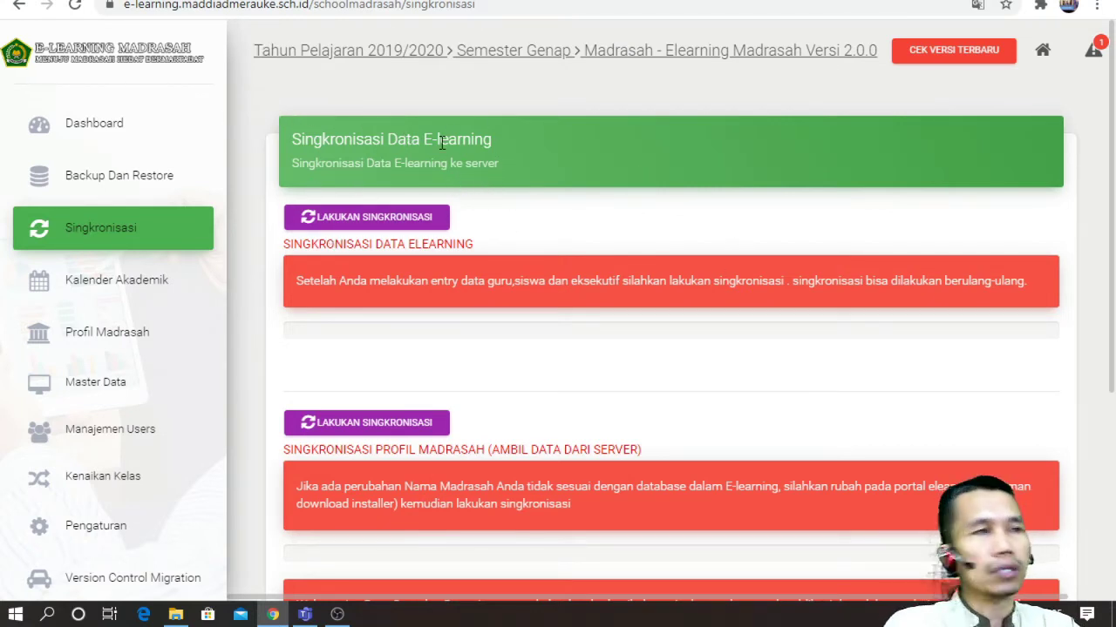
click(155, 279)
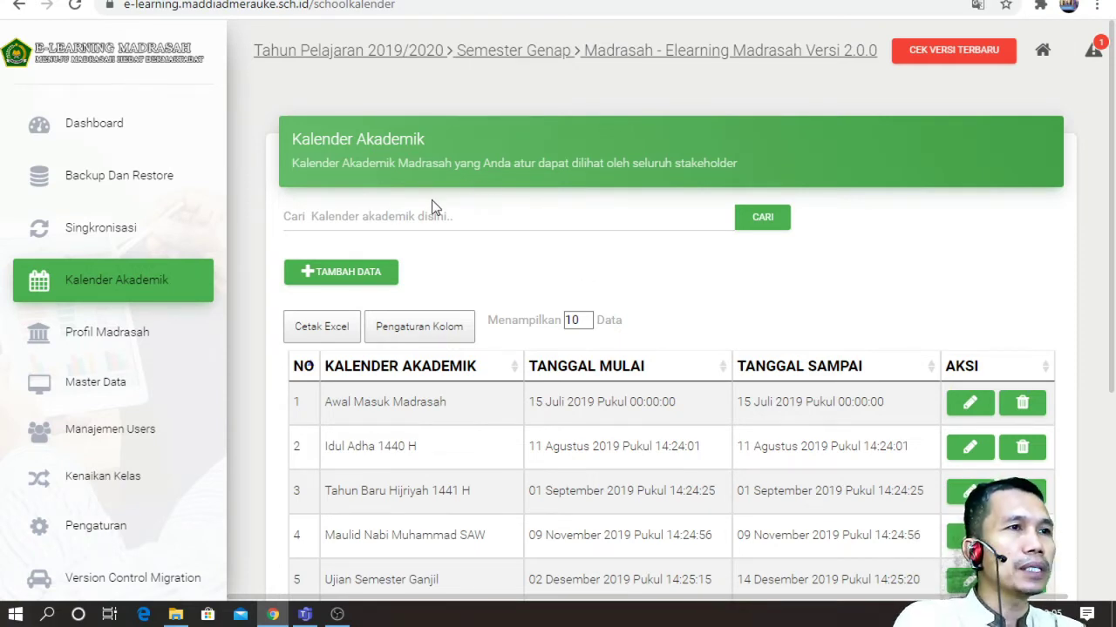
scroll(481, 220, down, 1)
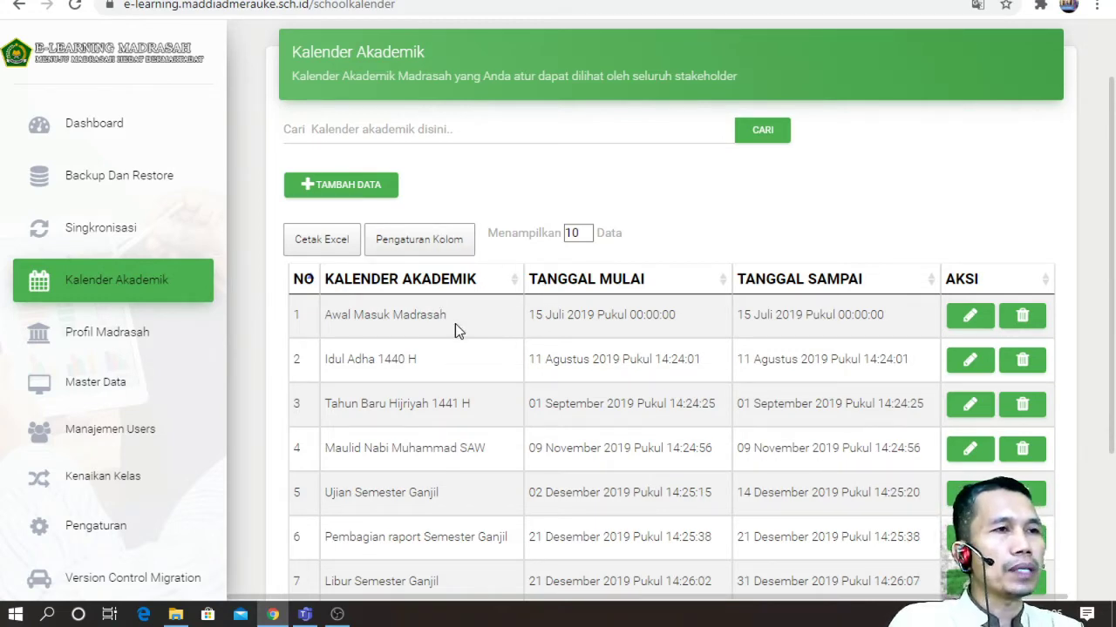
scroll(453, 283, down, 2)
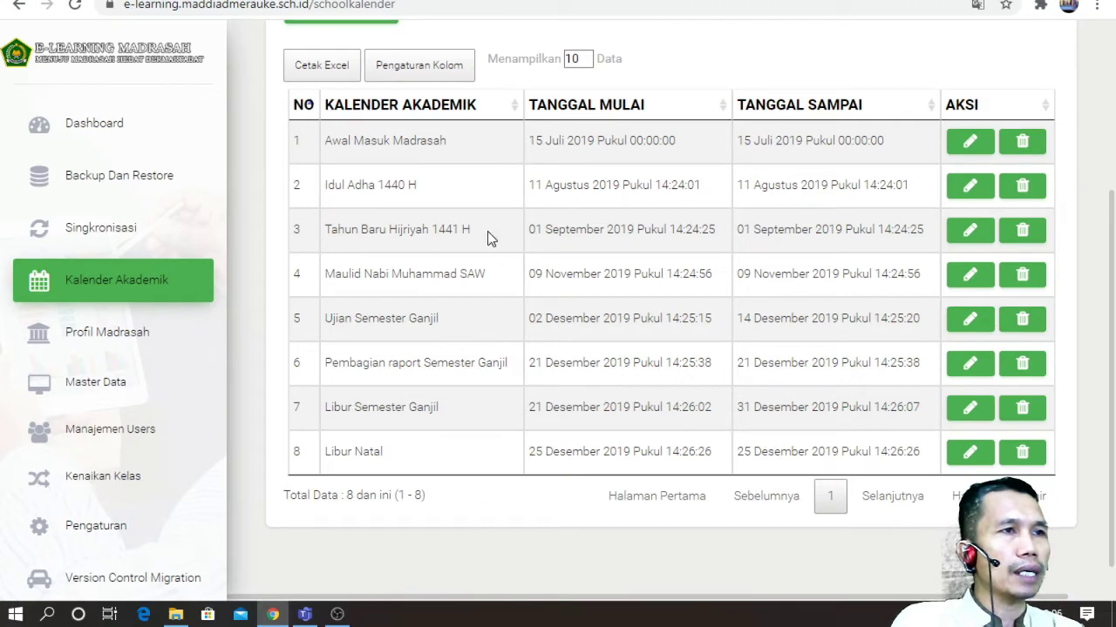
scroll(460, 278, up, 2)
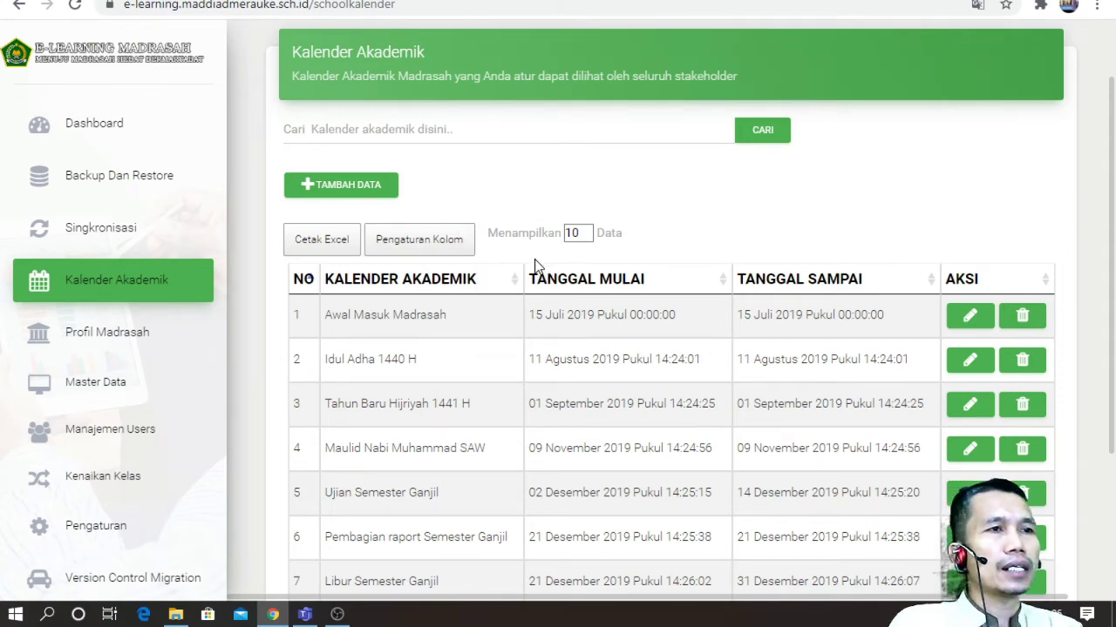
scroll(535, 261, down, 2)
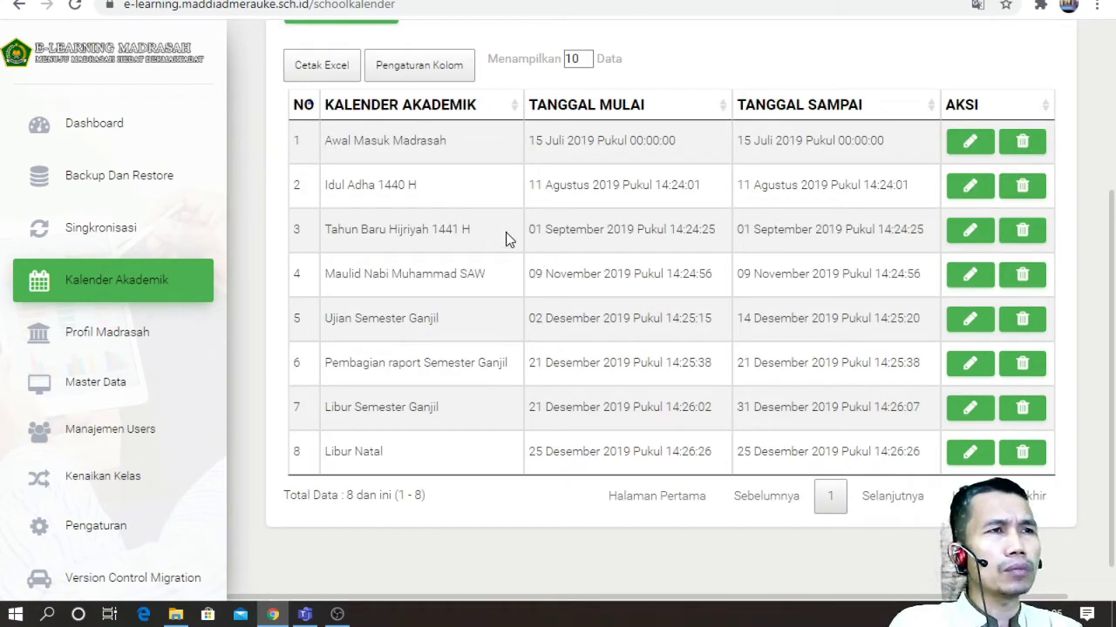
scroll(510, 239, up, 1)
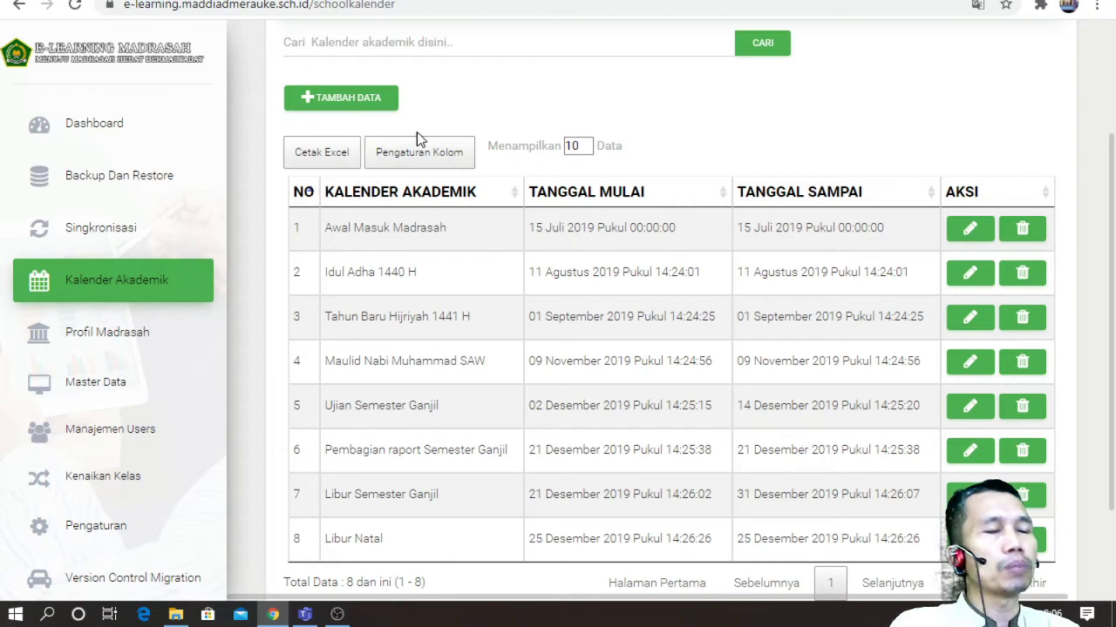
Step: Go through Profil Madrasah and Master Data to the Ruang Kelas list with Klas XI A and Tengku Umar
click(144, 338)
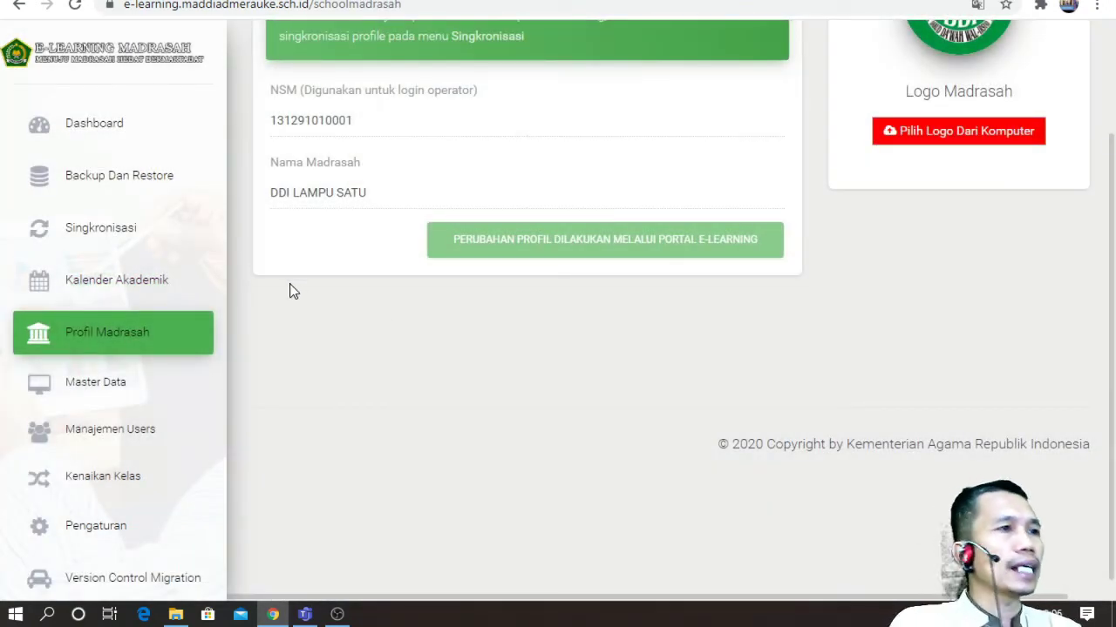
click(112, 385)
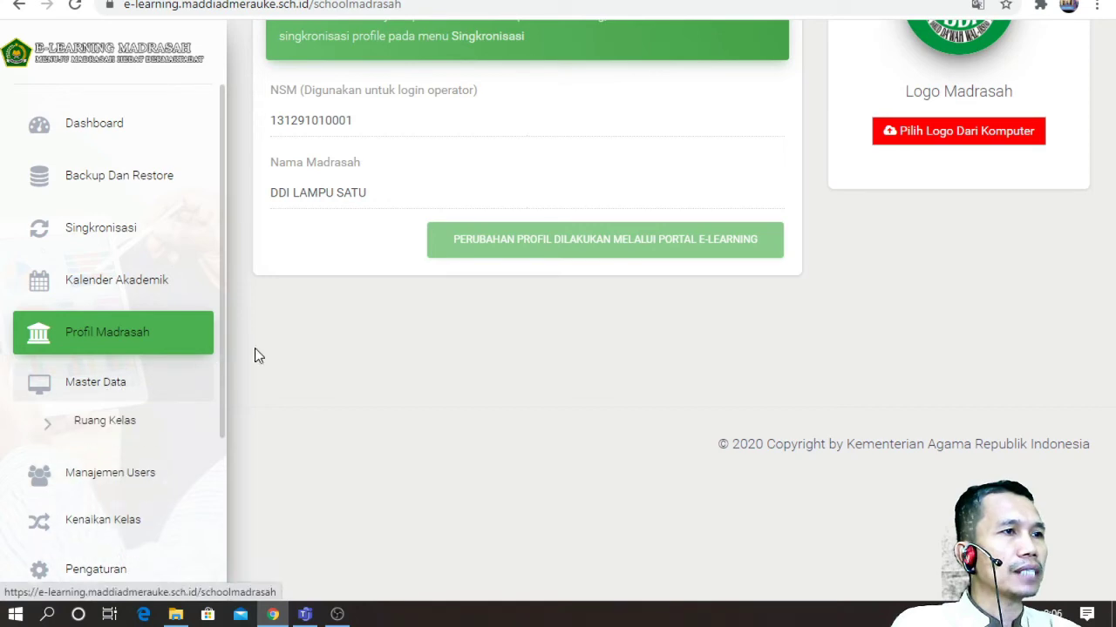
click(110, 423)
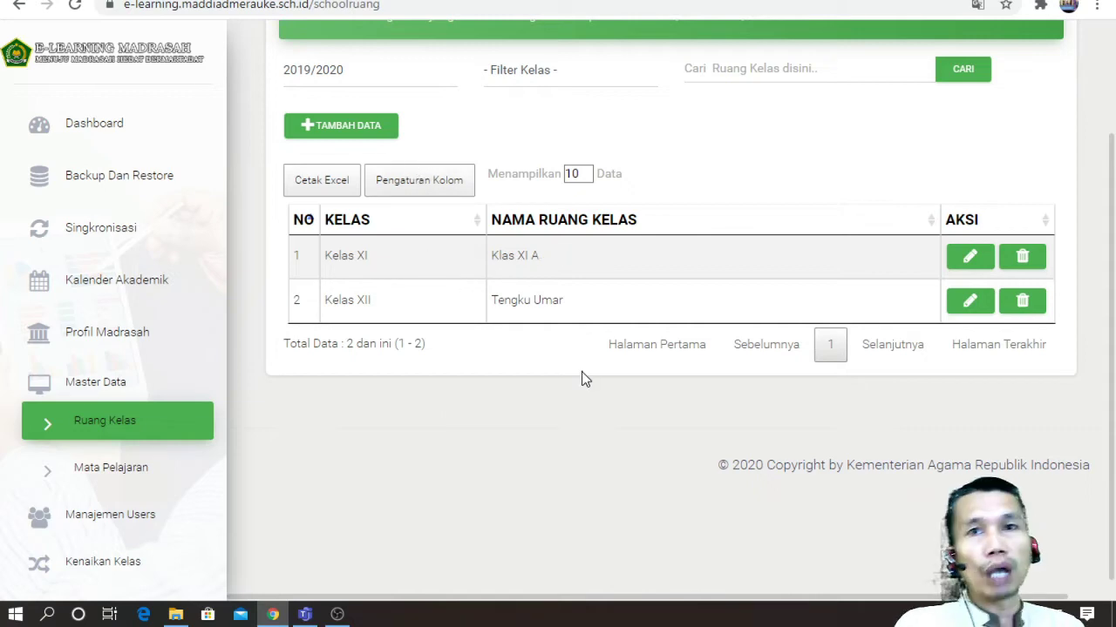
Step: Open Data Mata Pelajaran, scroll through the subjects from Akidah Akhlak onward, and begin a new entry
click(147, 466)
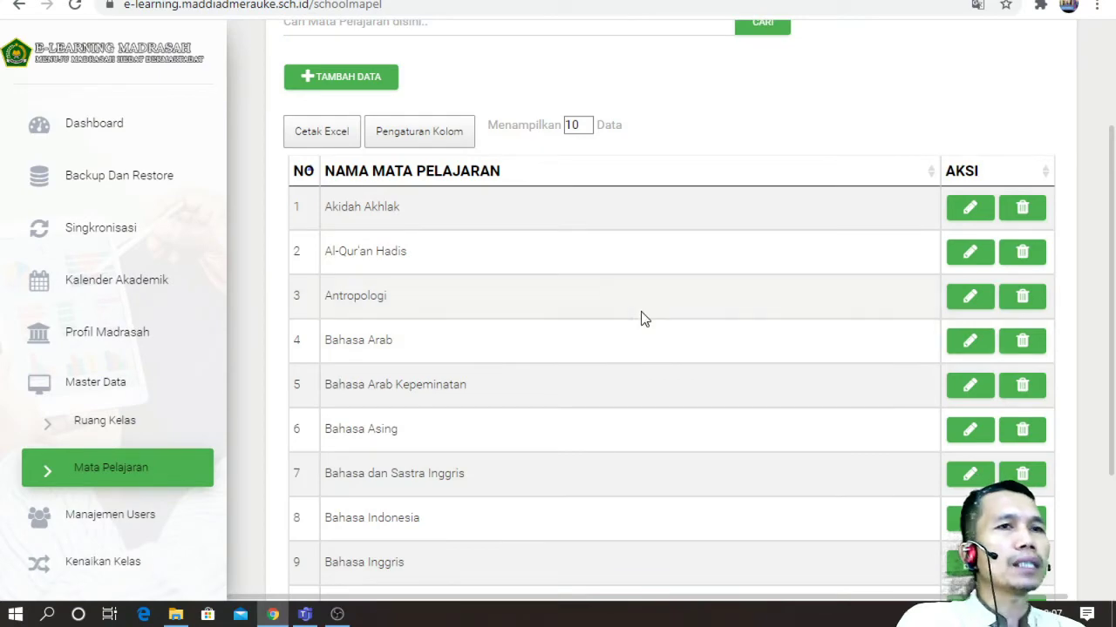
scroll(727, 279, down, 1)
scroll(726, 279, up, 1)
scroll(729, 283, up, 2)
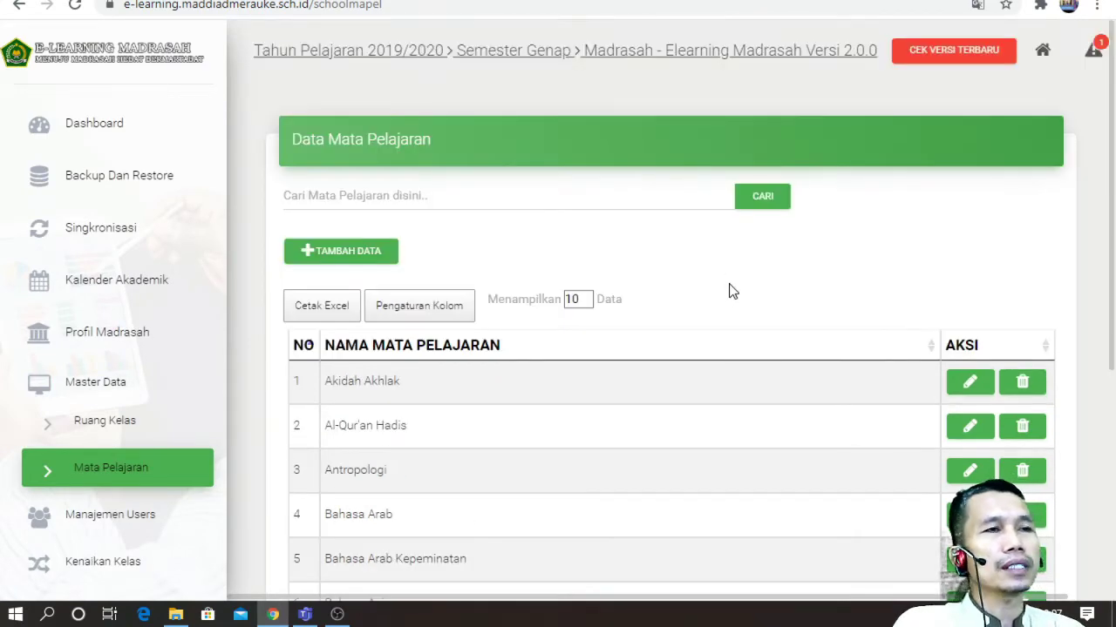
scroll(732, 295, down, 2)
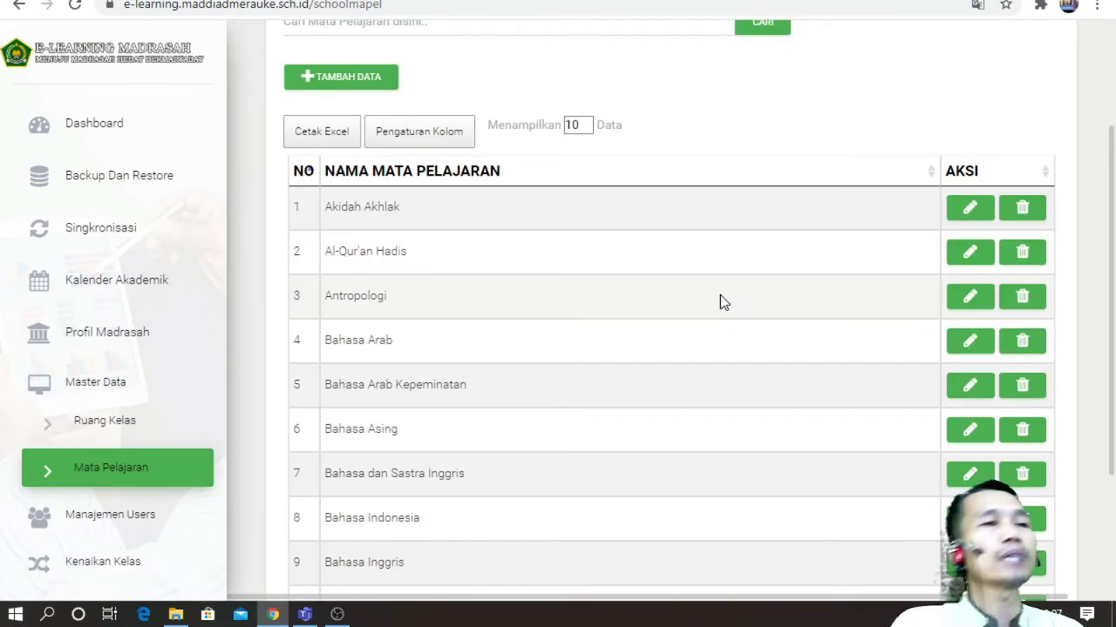
scroll(721, 296, up, 1)
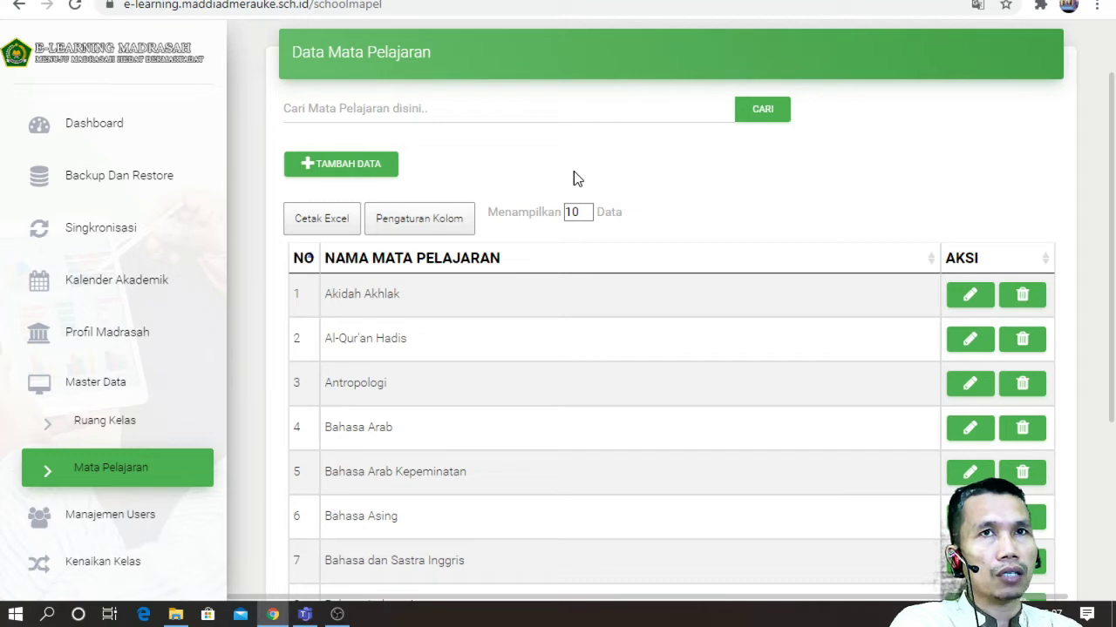
click(370, 164)
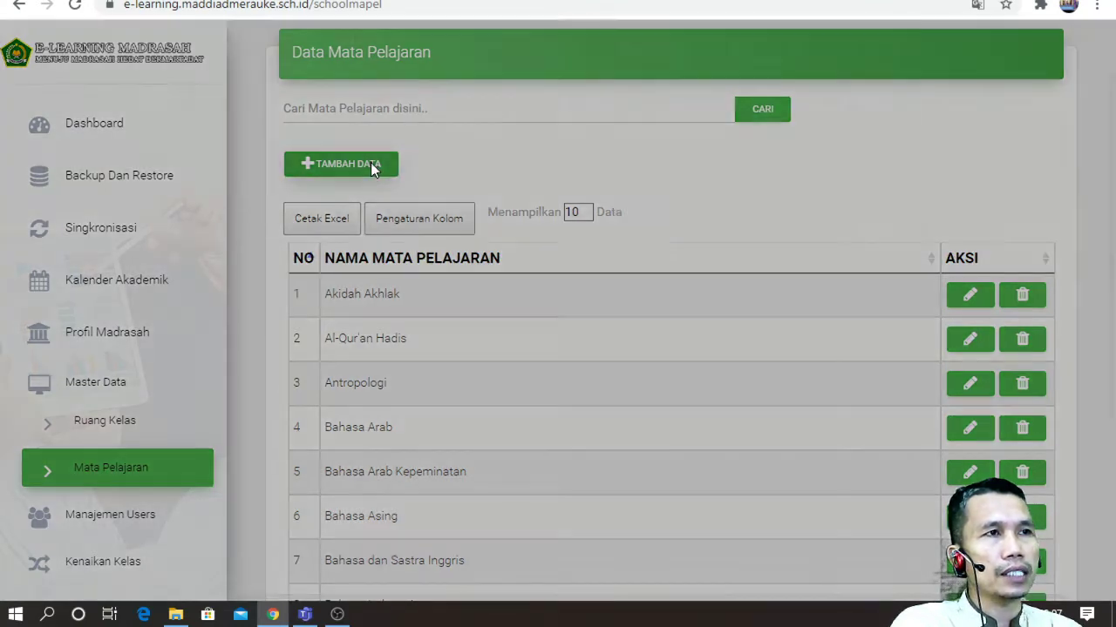
Step: Enter 'KELAS PEMBUATAN WEBSITE SEKOLAH' as the subject name and save it
click(425, 131)
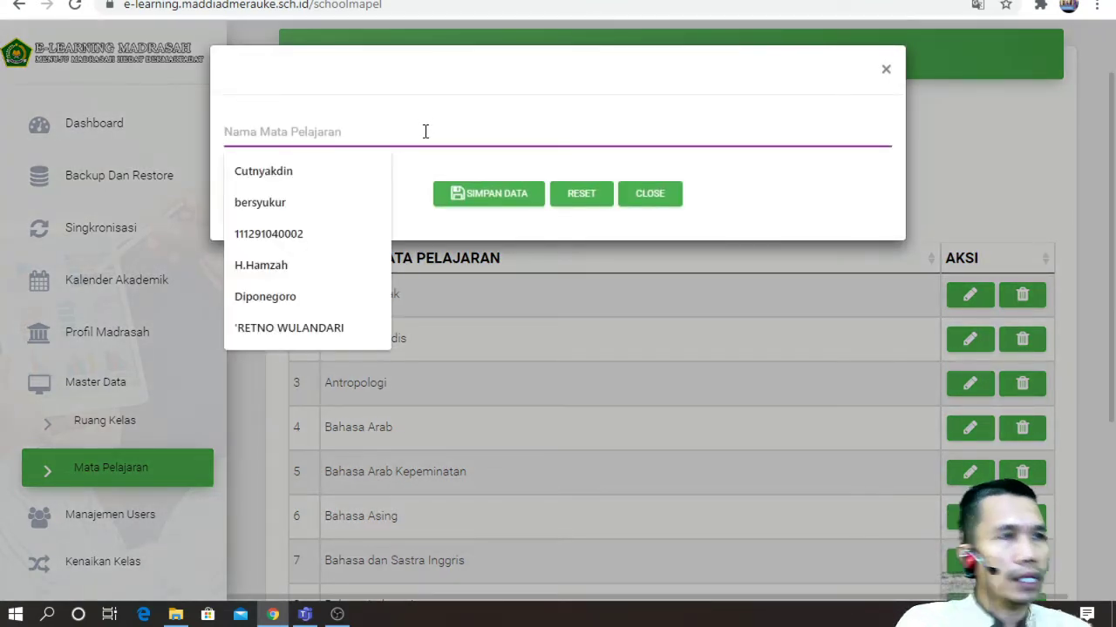
text(KELAS)
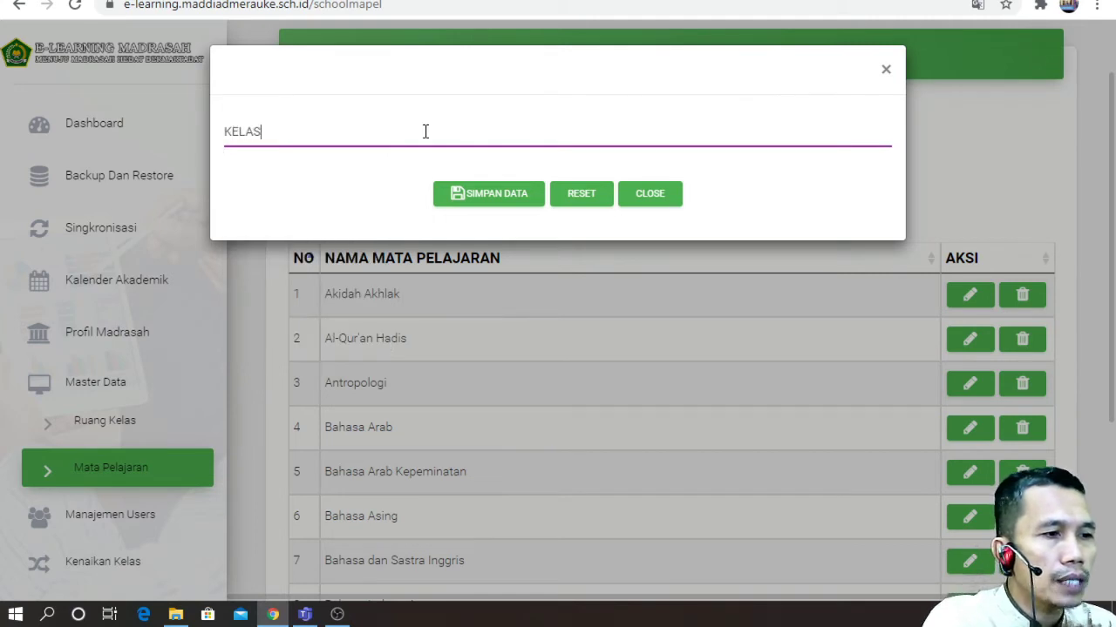
text( PEMBU)
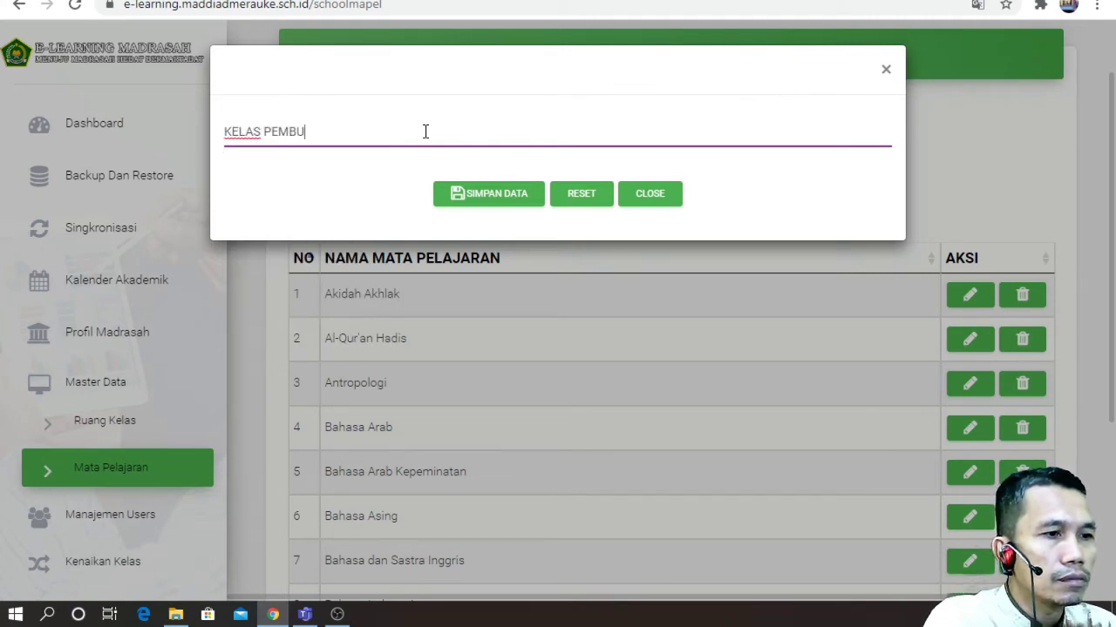
text(ATAN WEBSITE)
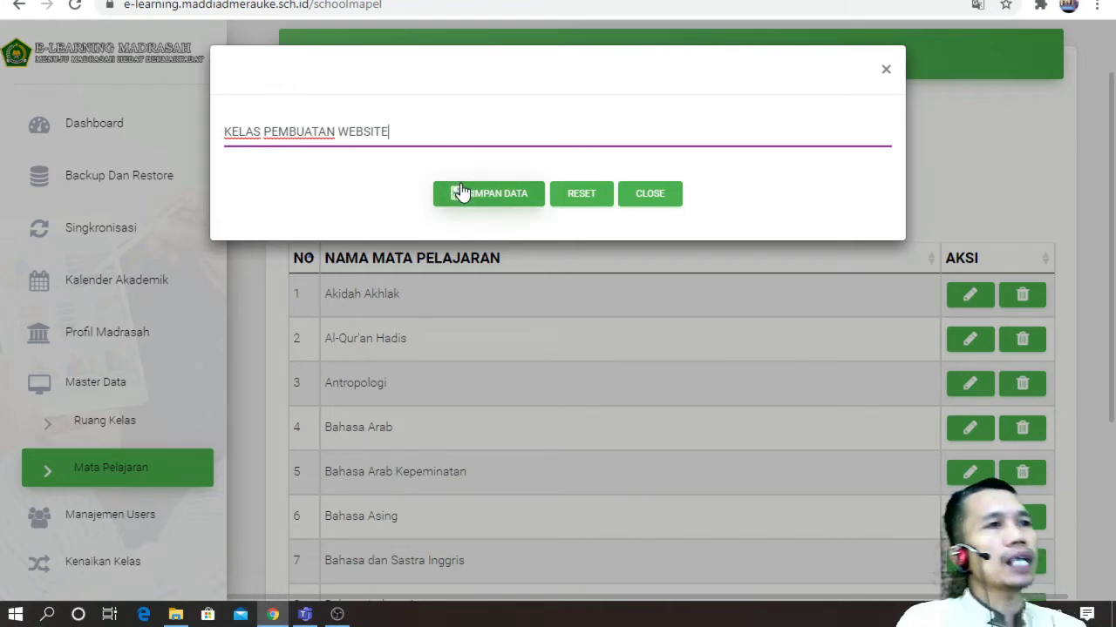
text( SEKOLAH)
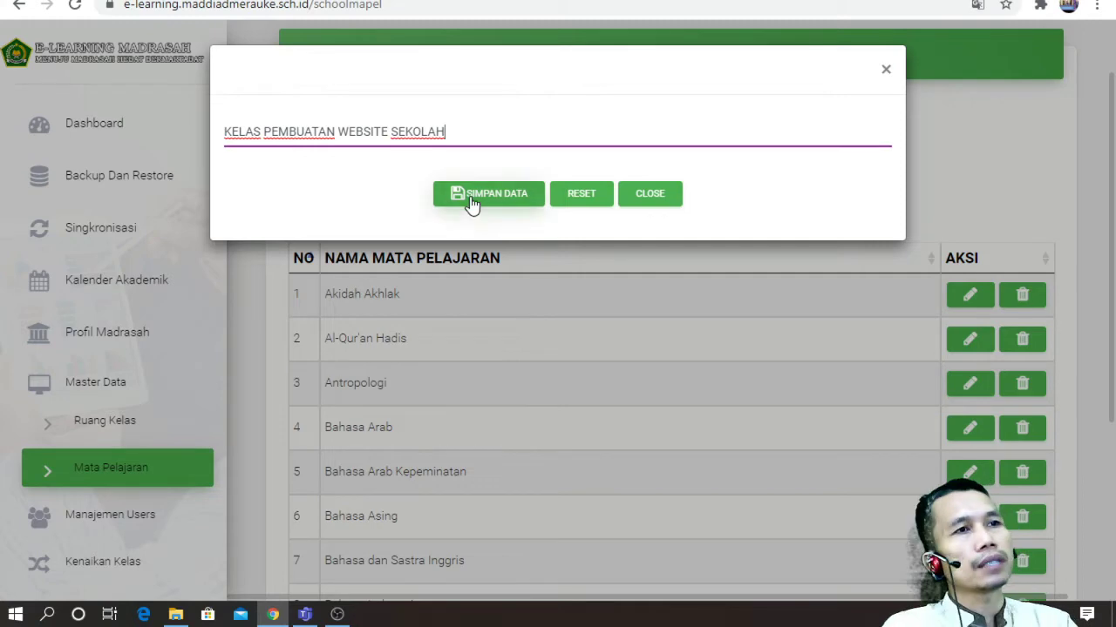
click(471, 202)
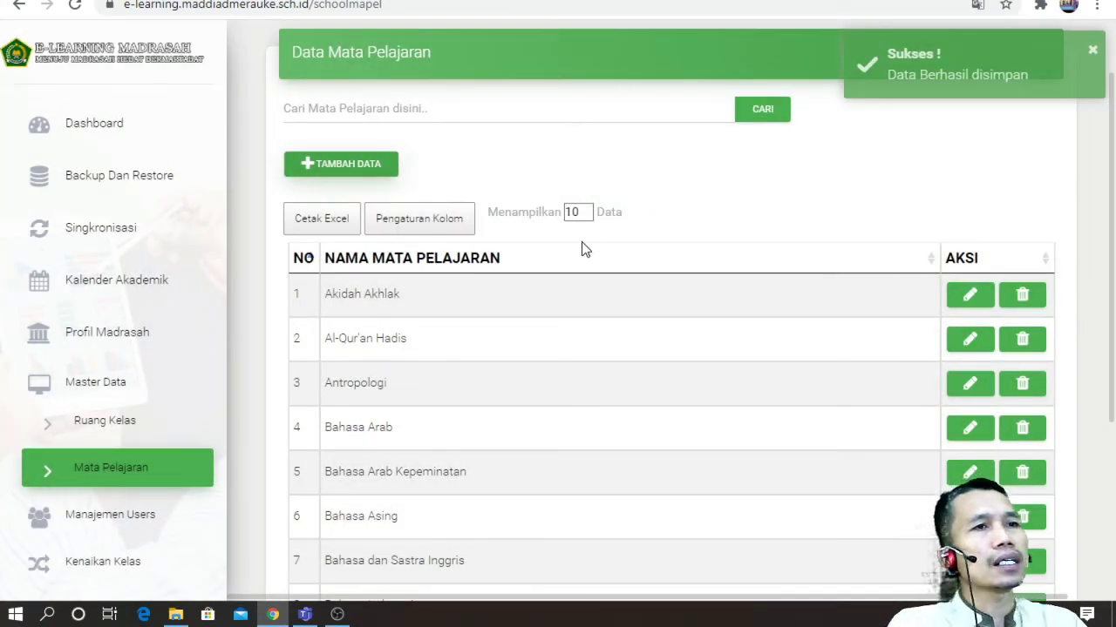
Step: Page back through the subject list from page 4 to 2 to find KELAS PEMBUATAN WEBSITE SEKOLAH
scroll(662, 264, down, 3)
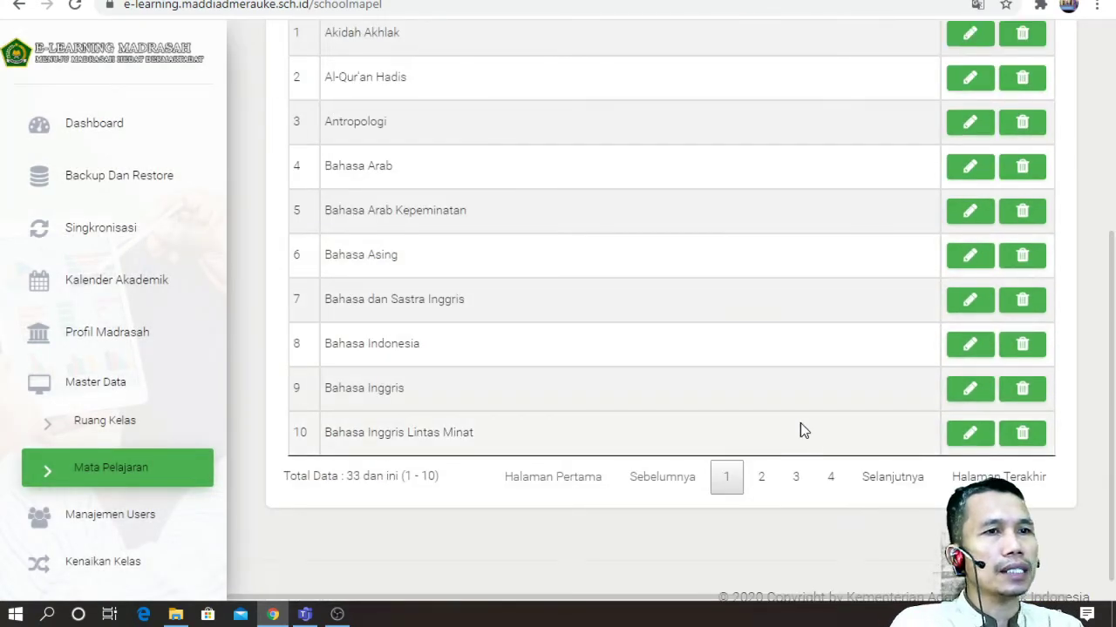
click(830, 479)
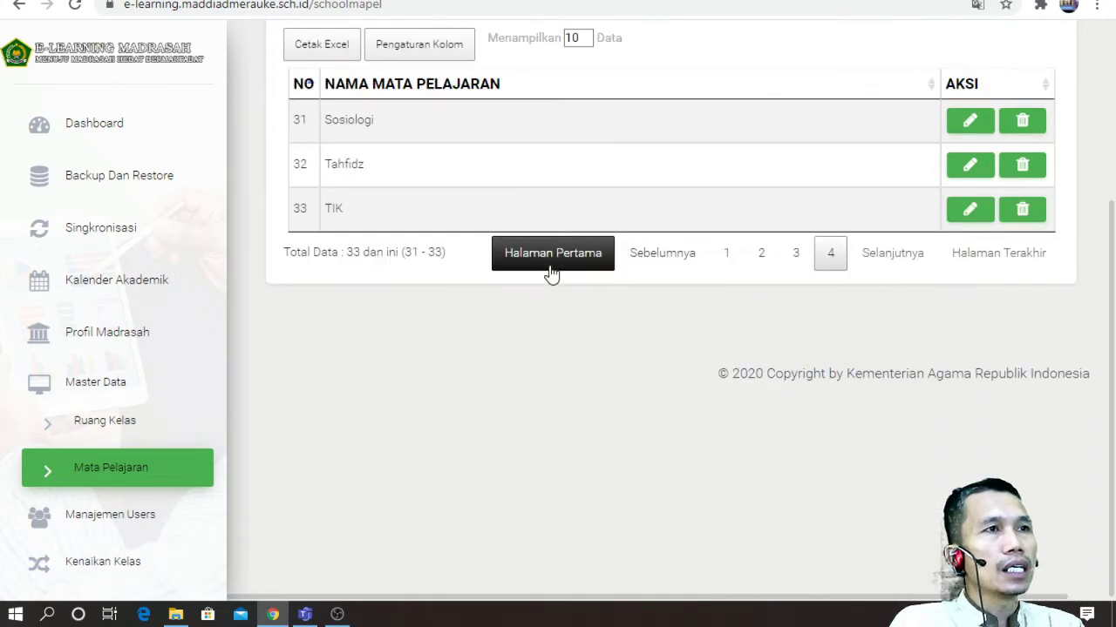
click(796, 263)
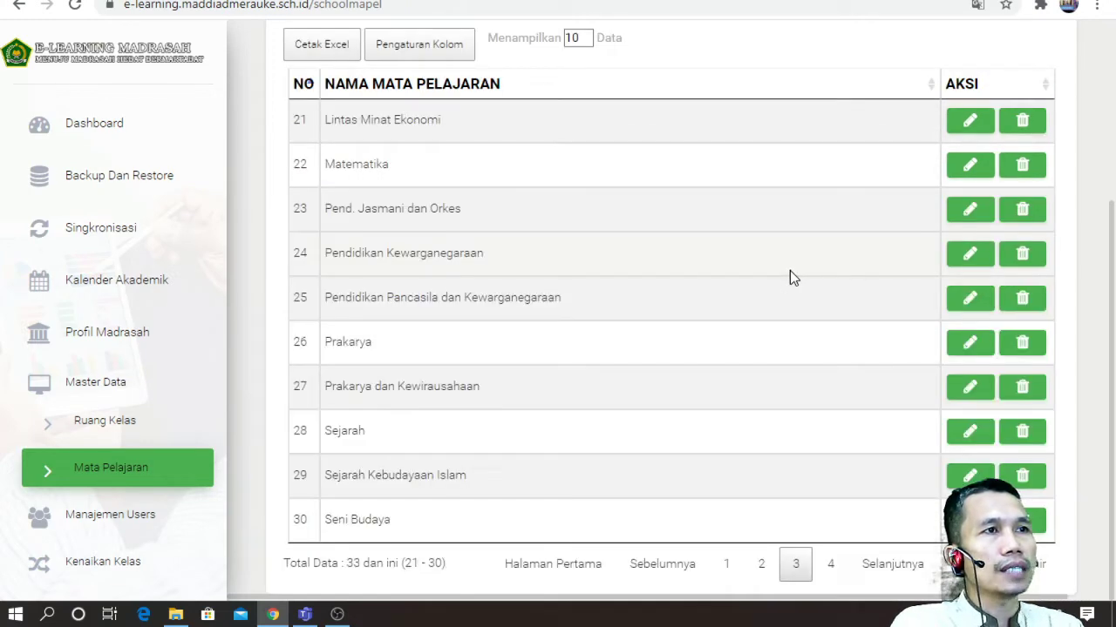
scroll(737, 345, down, 1)
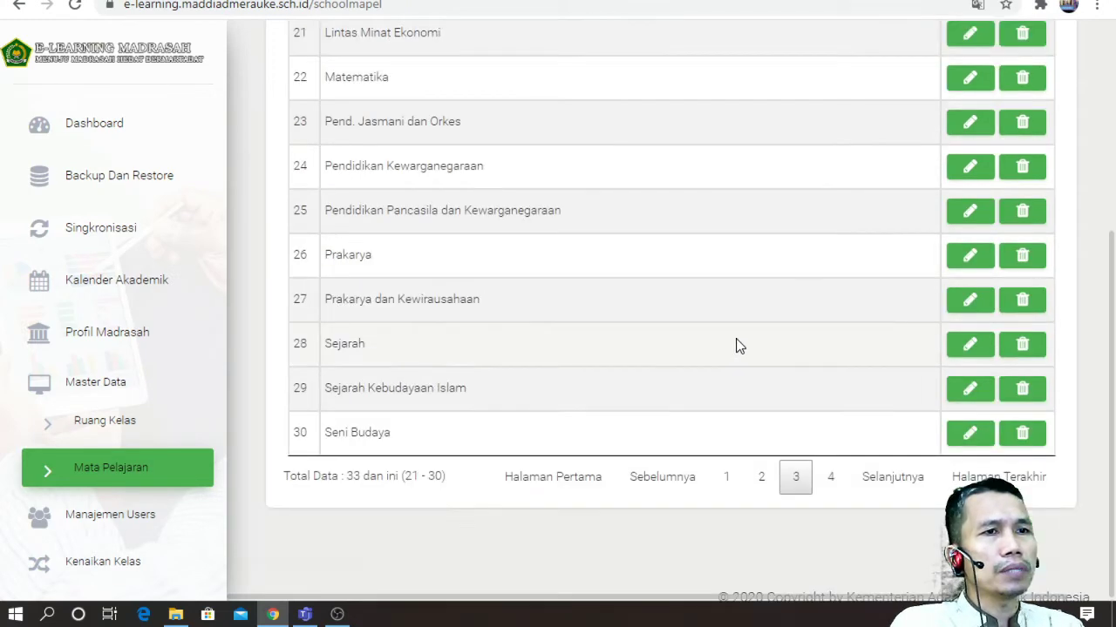
click(761, 477)
scroll(697, 393, up, 1)
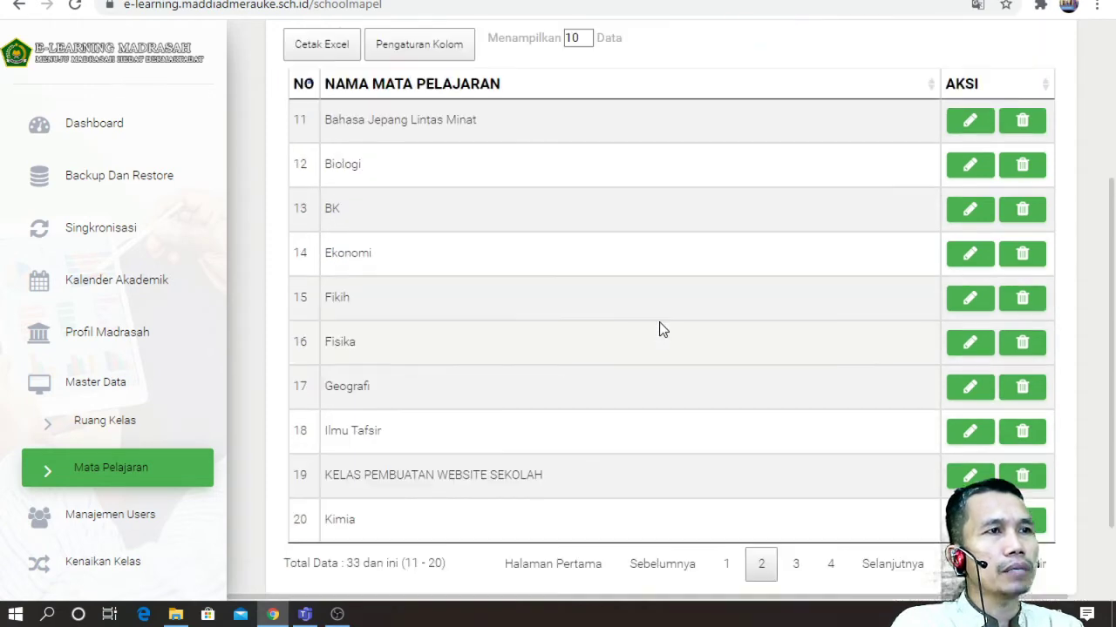
scroll(659, 328, up, 1)
scroll(589, 436, down, 2)
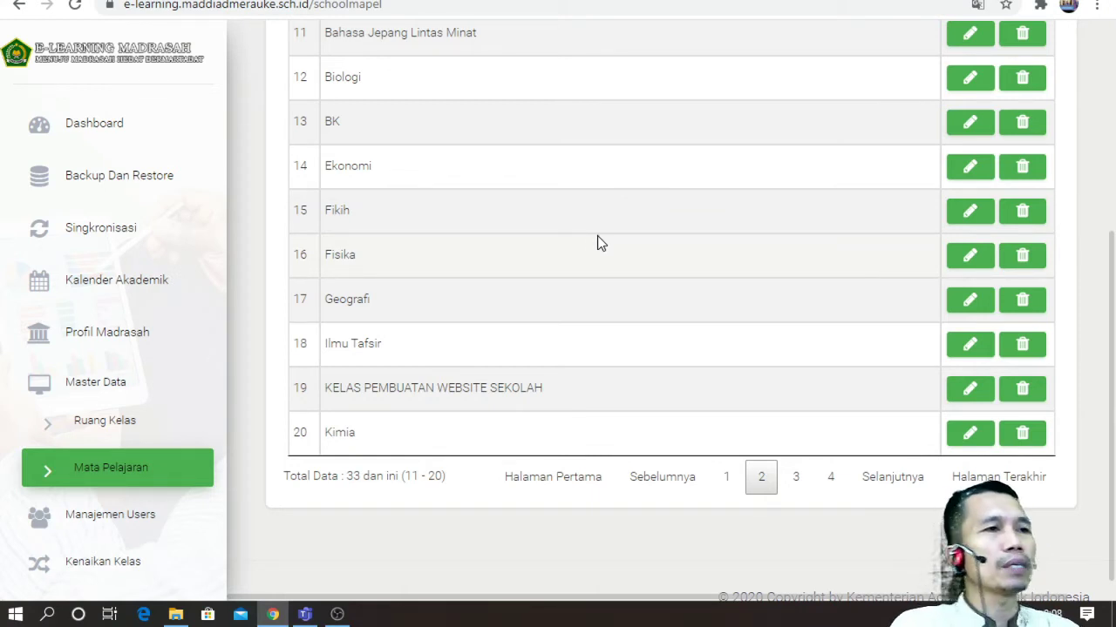
scroll(417, 322, up, 1)
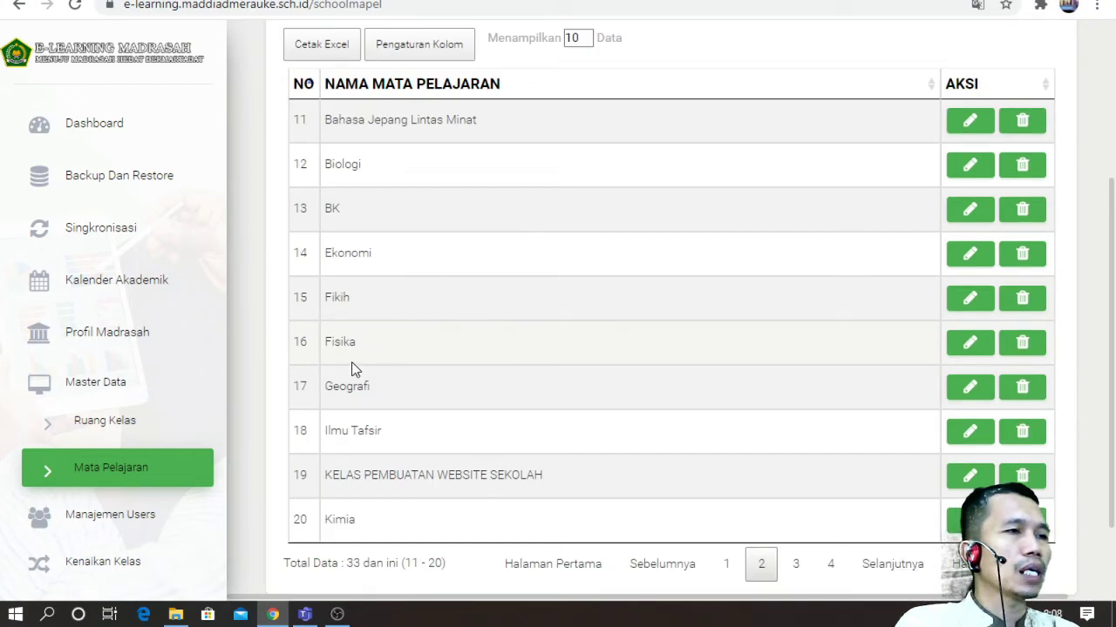
scroll(288, 403, up, 2)
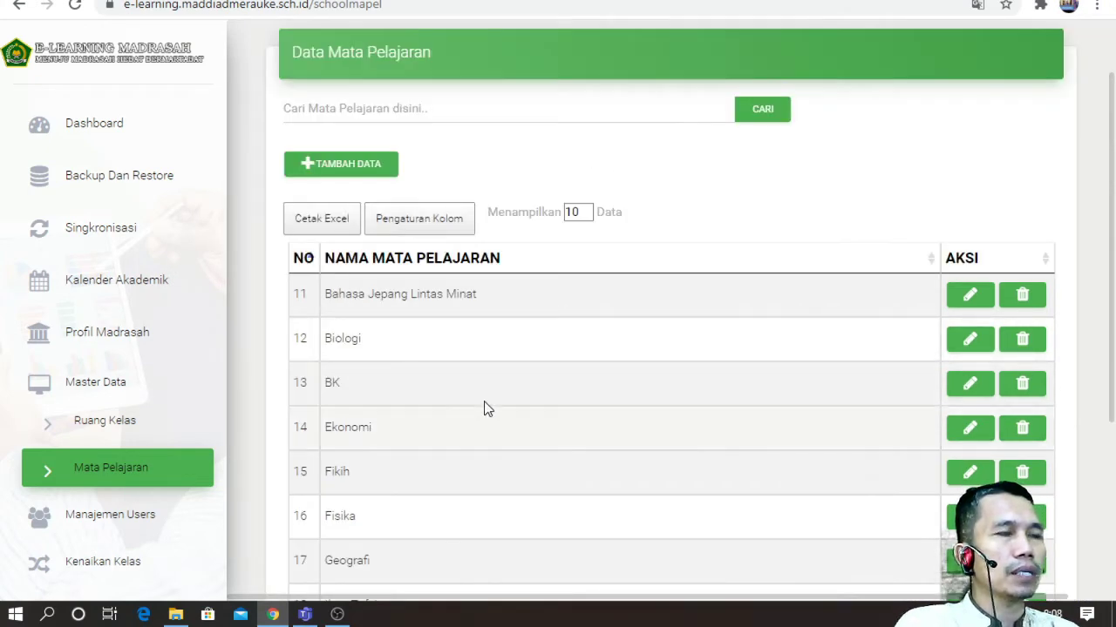
scroll(486, 406, down, 2)
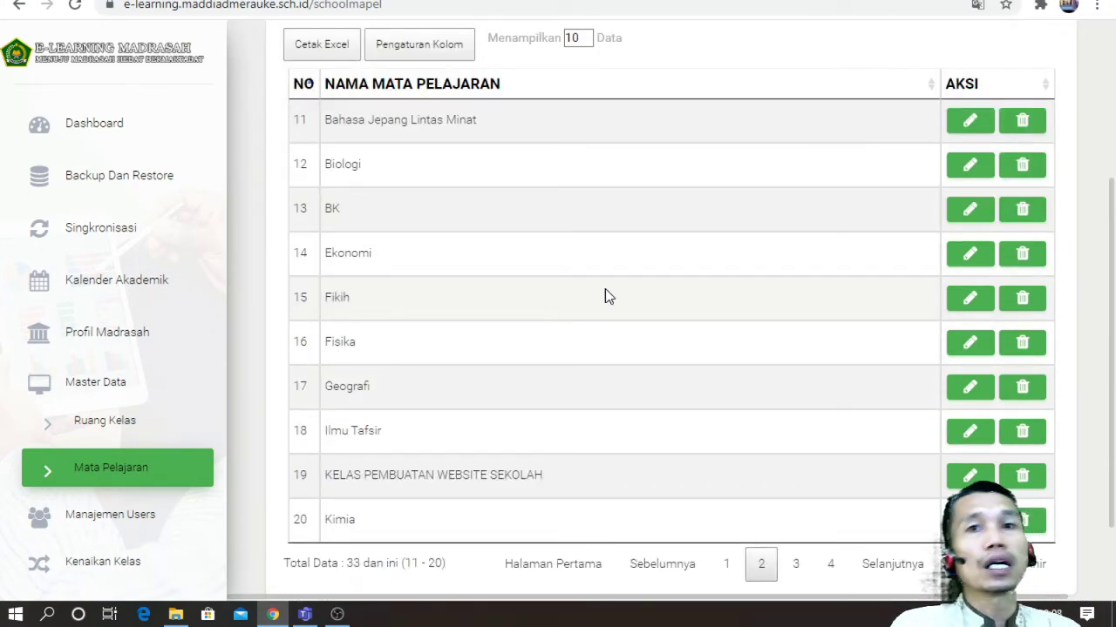
Step: Expand Manajemen Users and open Data Eksekutif listing Kepala Madrasah and Wakil Kepala Madrasah
click(166, 512)
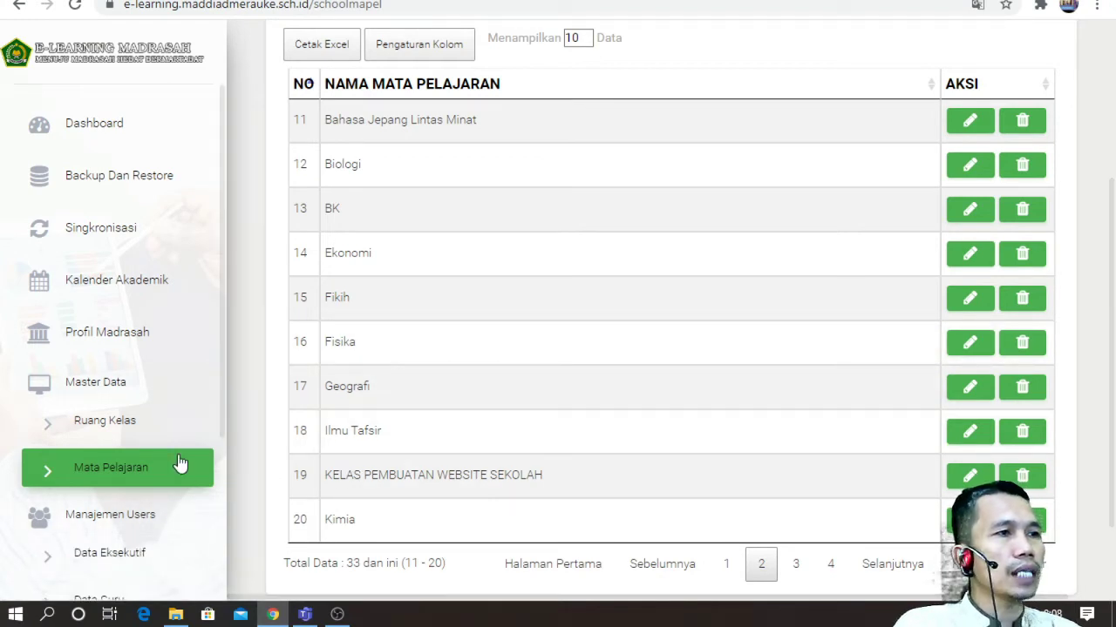
scroll(180, 466, down, 1)
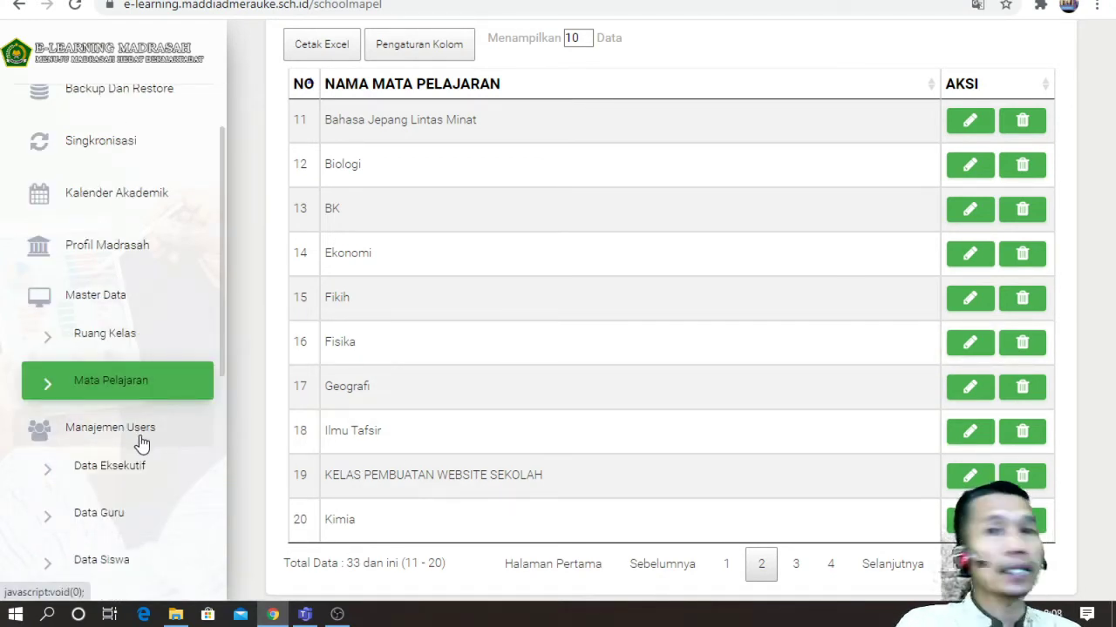
click(117, 479)
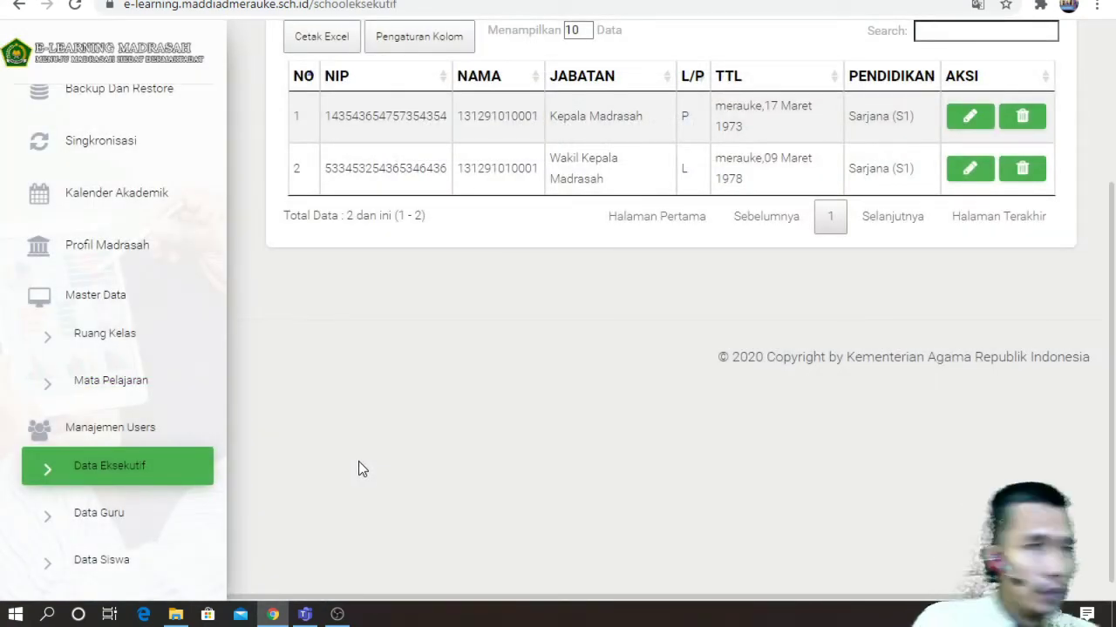
Step: Open the Tambah Data form for a new executive on the Data Eksekutif page
scroll(358, 461, up, 1)
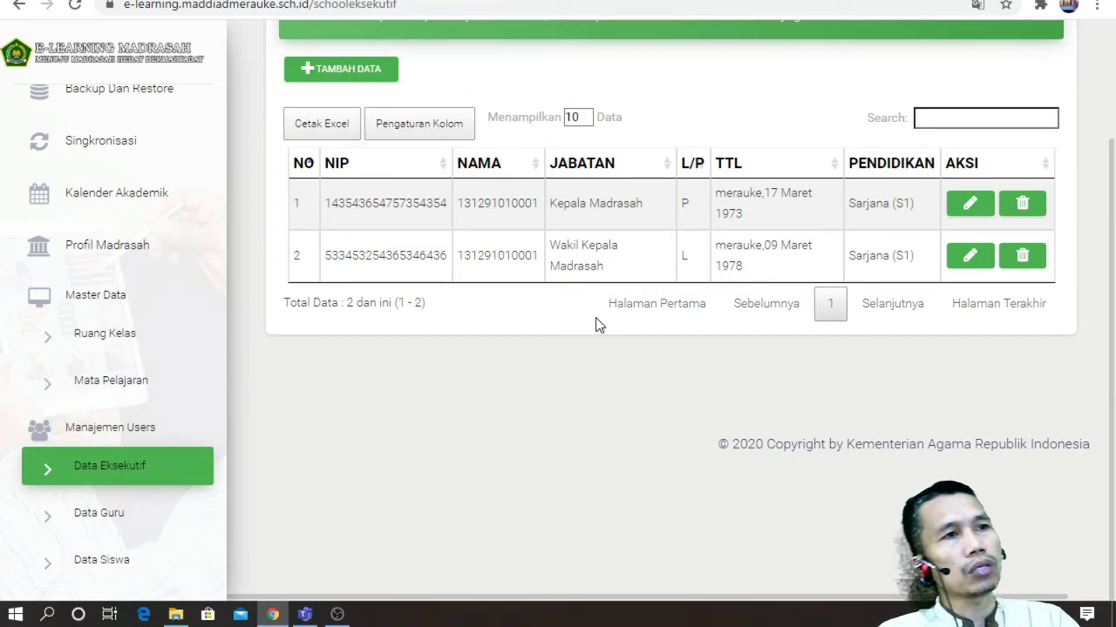
click(311, 72)
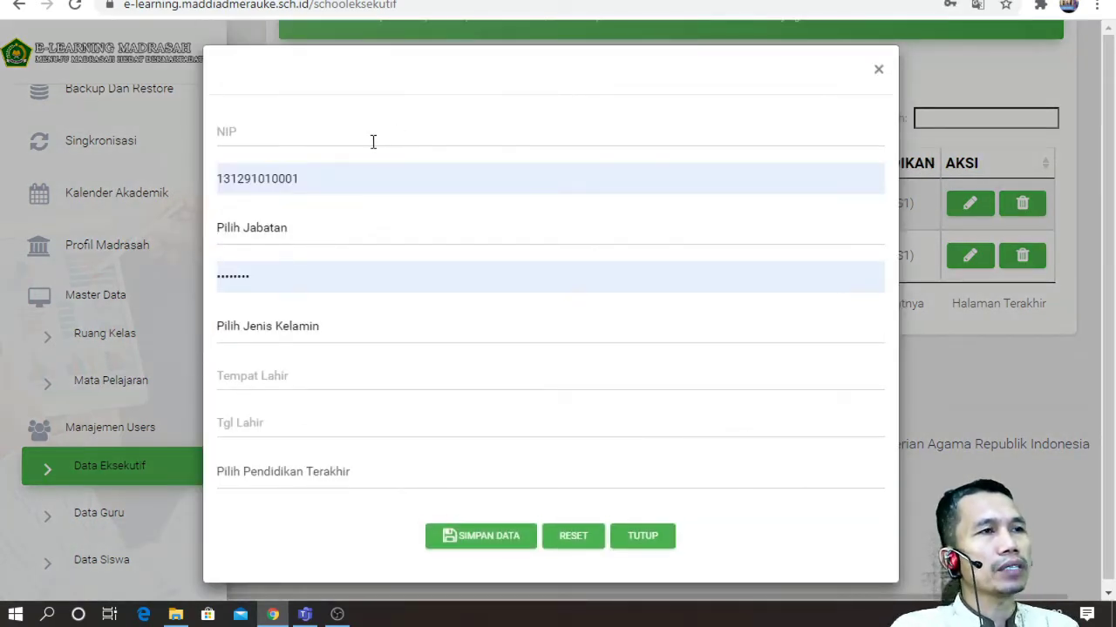
Step: Fill in the executive's NIP and replace the autofilled name with the executive's full name
click(373, 141)
click(357, 160)
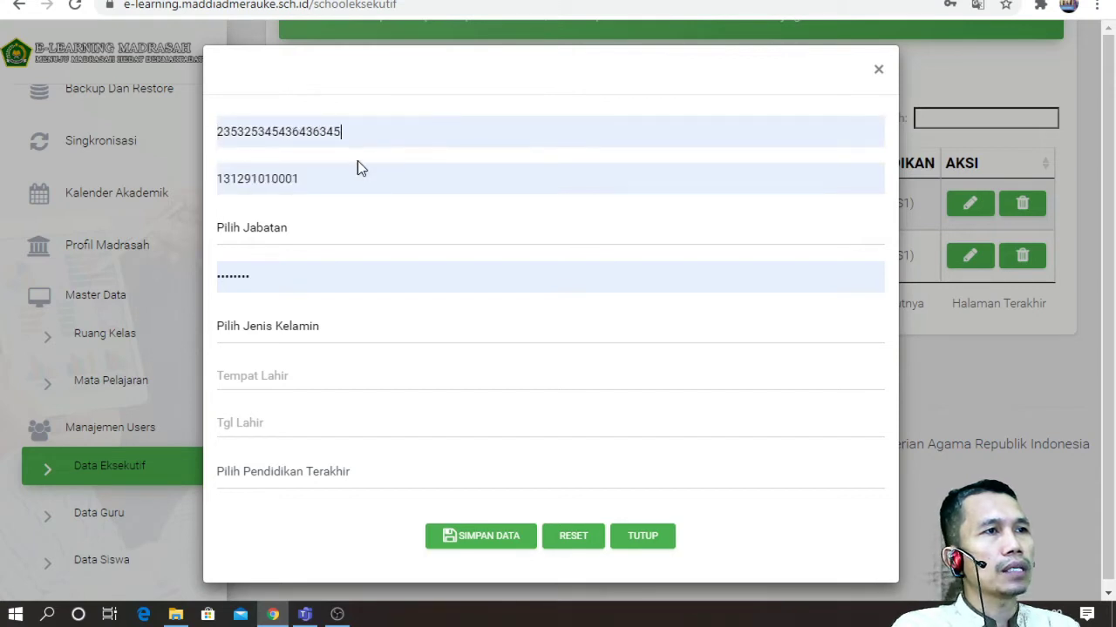
click(345, 178)
drag(345, 178, 194, 187)
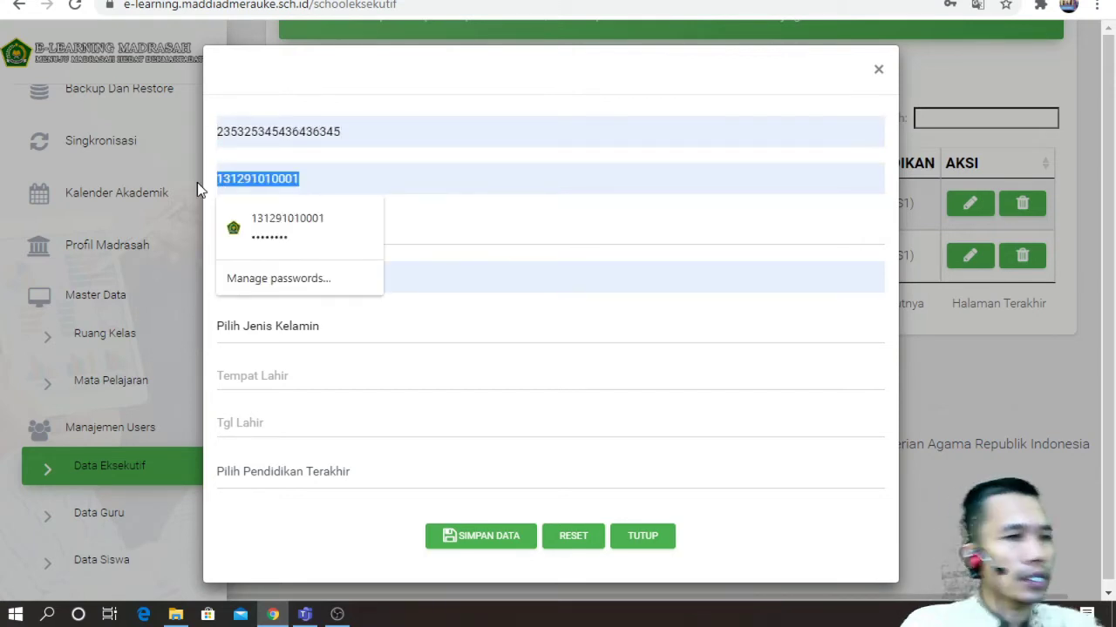
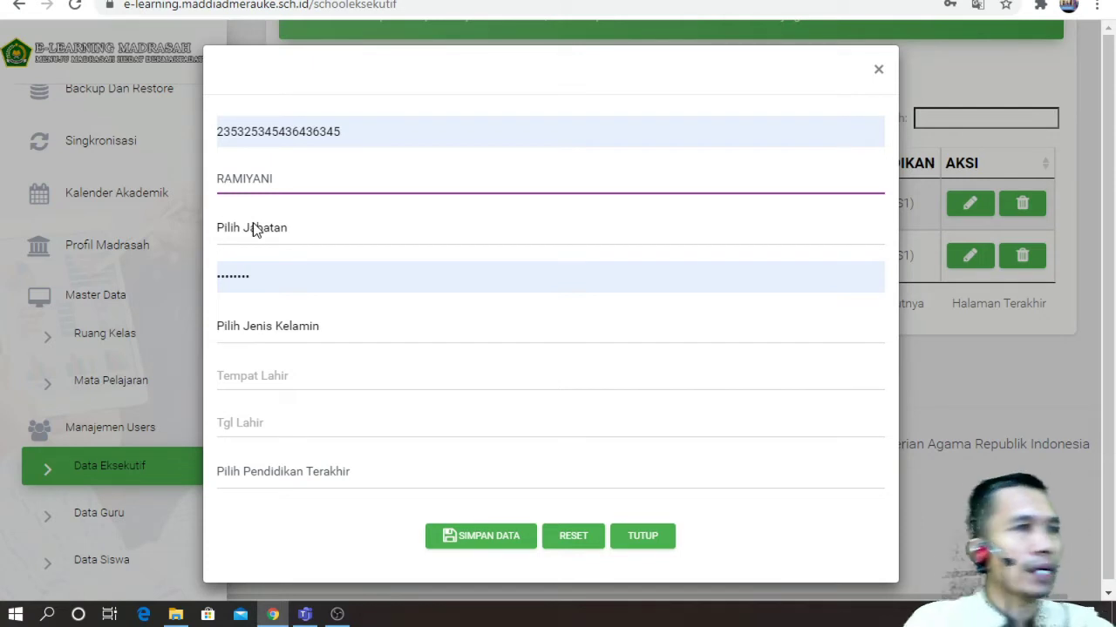
Step: Set position Pengawas Madrasah, gender Perempuan, and birthplace MAKASAR
click(251, 229)
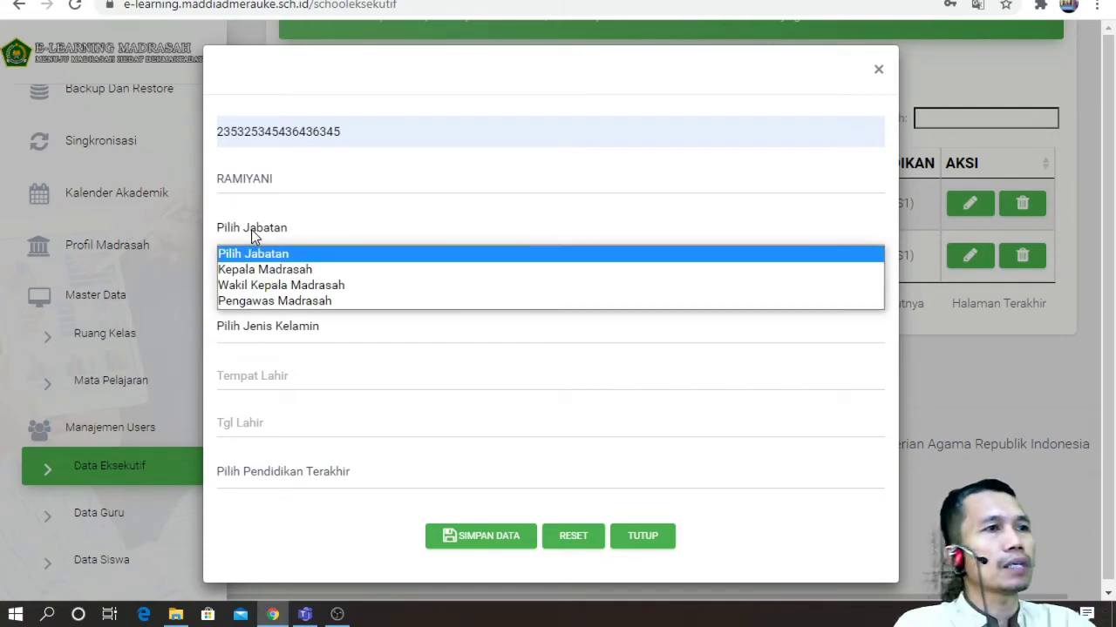
click(286, 301)
drag(279, 277, 201, 290)
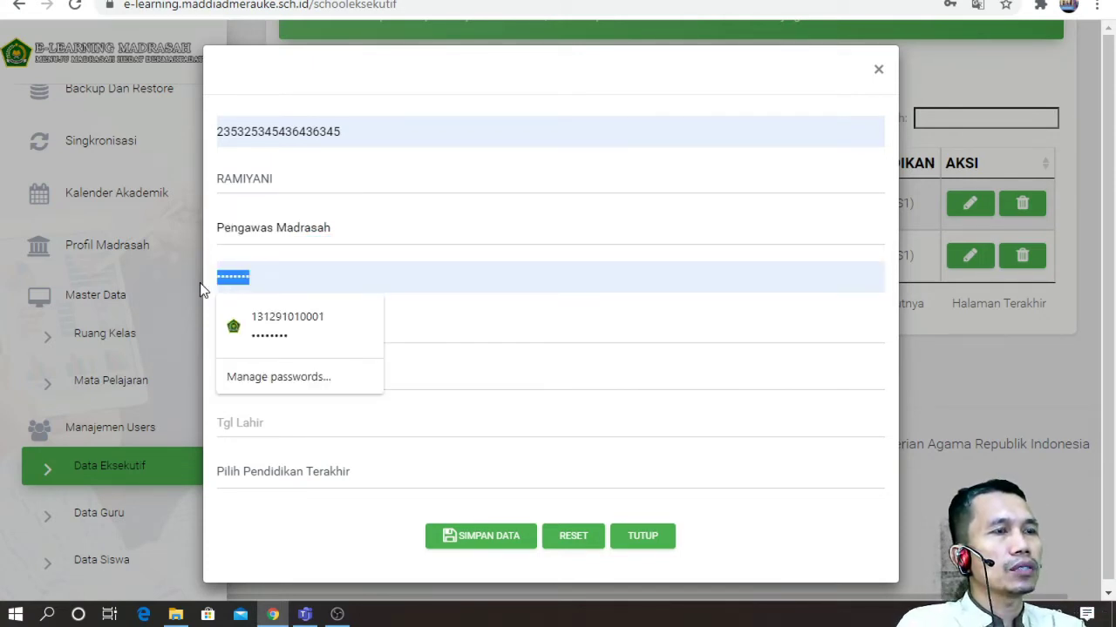
click(378, 336)
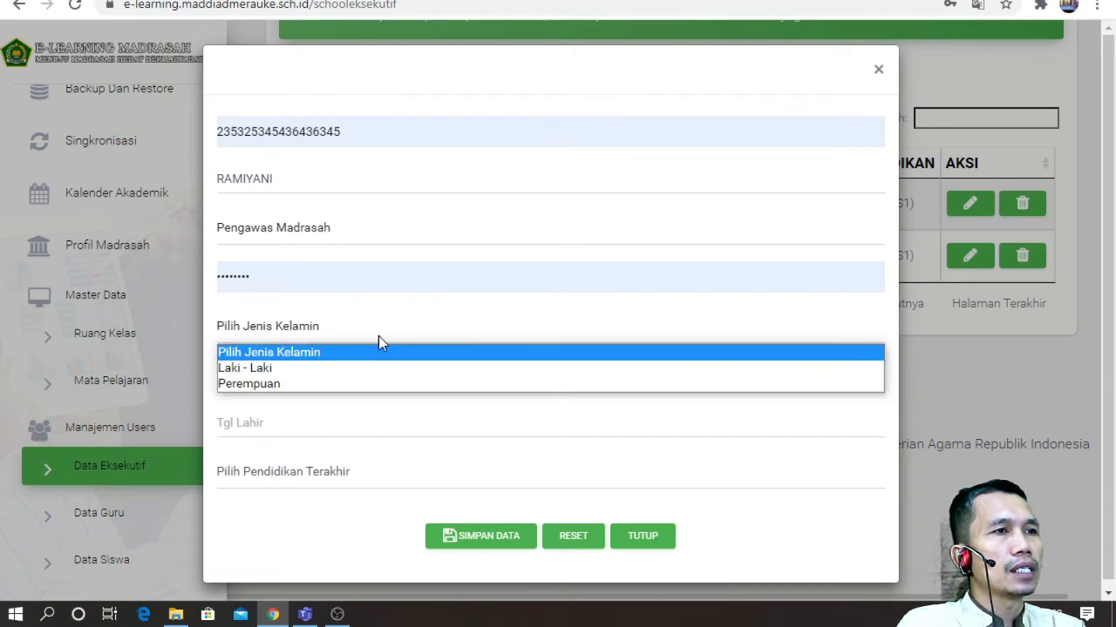
click(291, 385)
click(322, 373)
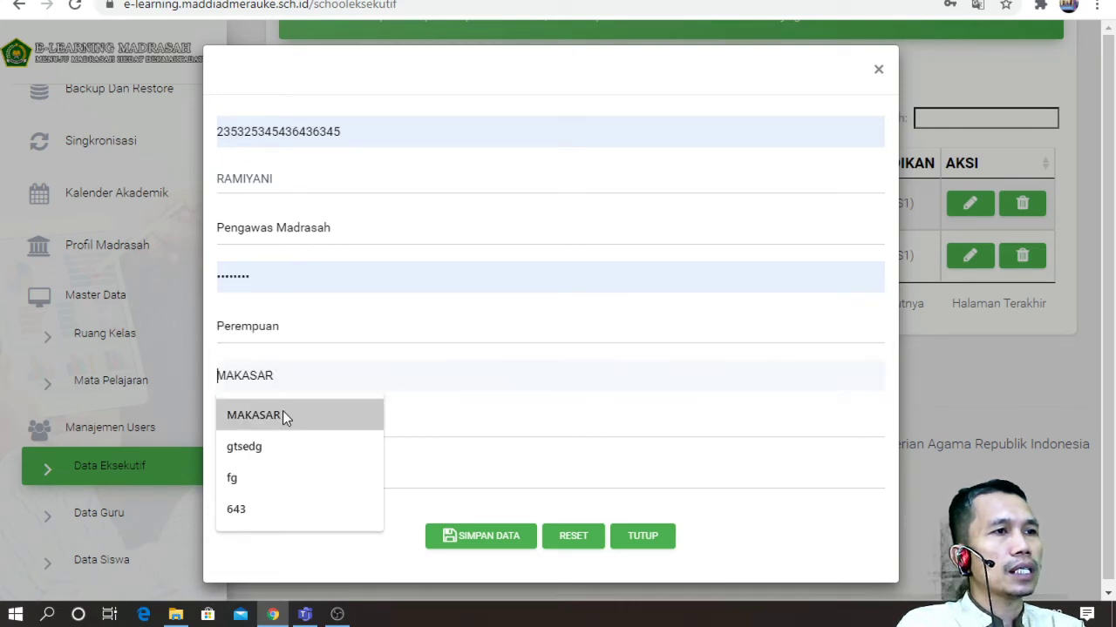
click(282, 410)
Step: Set birth date 17-07-2020 and education Sarjana (S1), then save the executive
click(283, 436)
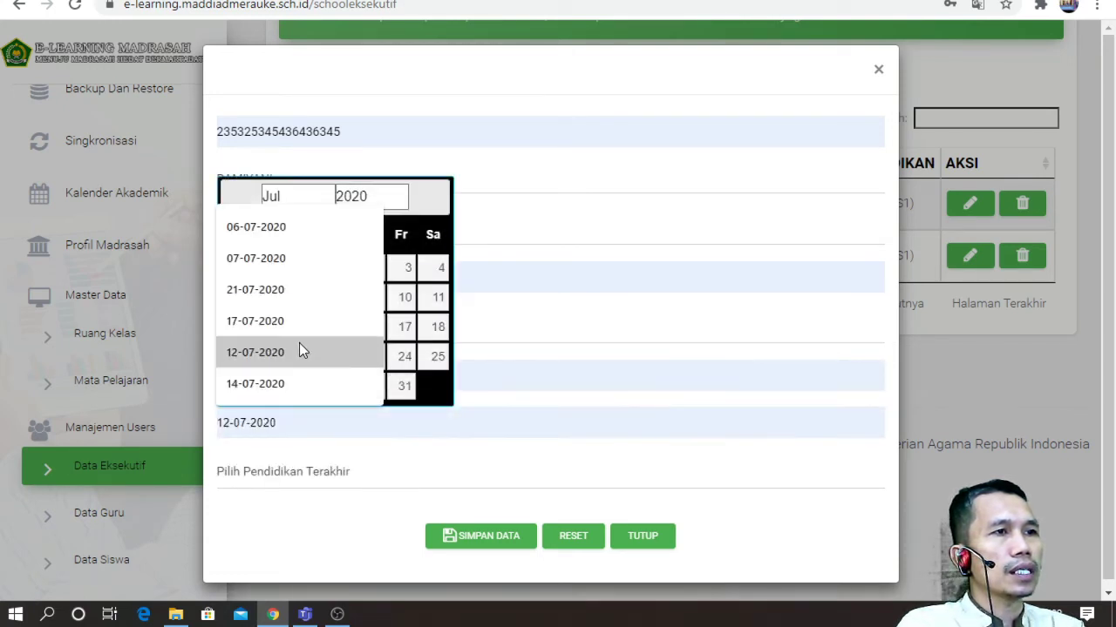
click(288, 317)
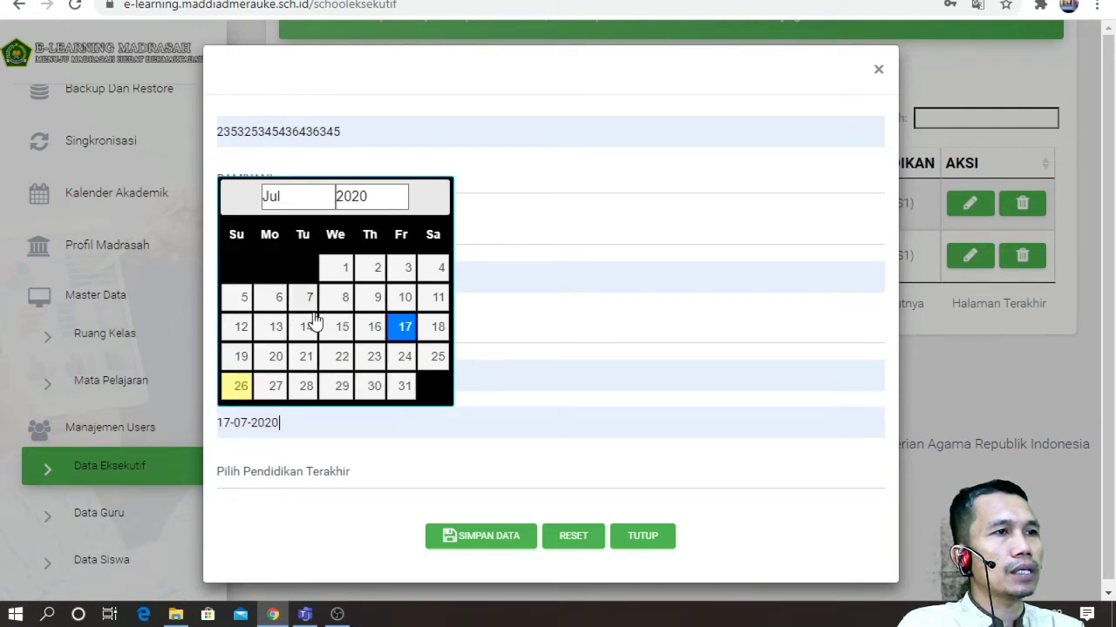
click(272, 475)
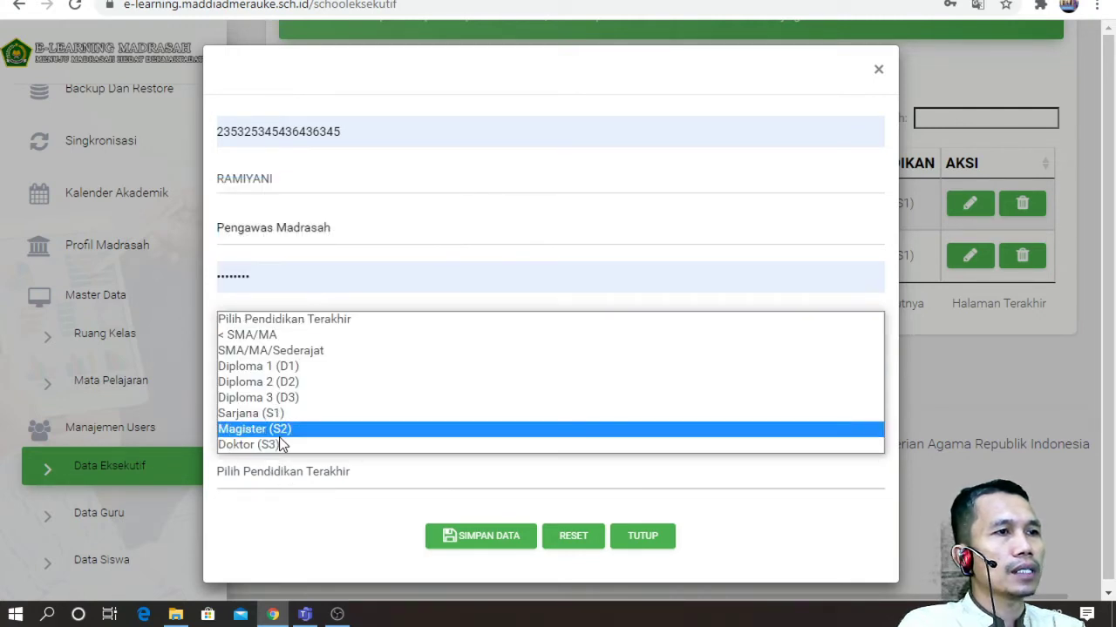
click(287, 416)
click(451, 535)
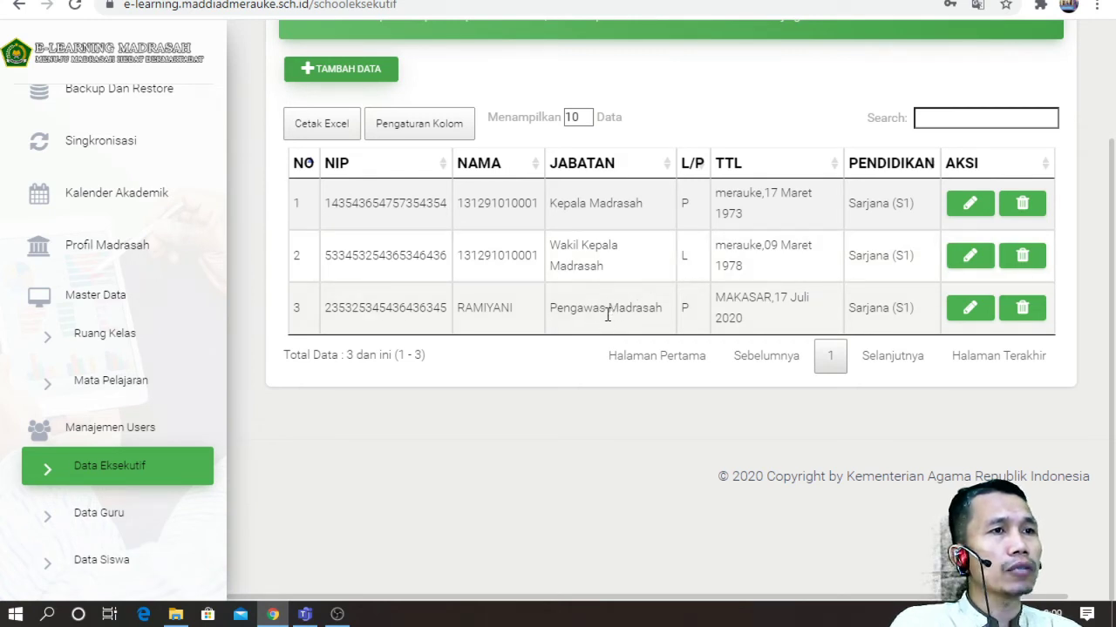
scroll(164, 187, up, 1)
scroll(166, 142, down, 1)
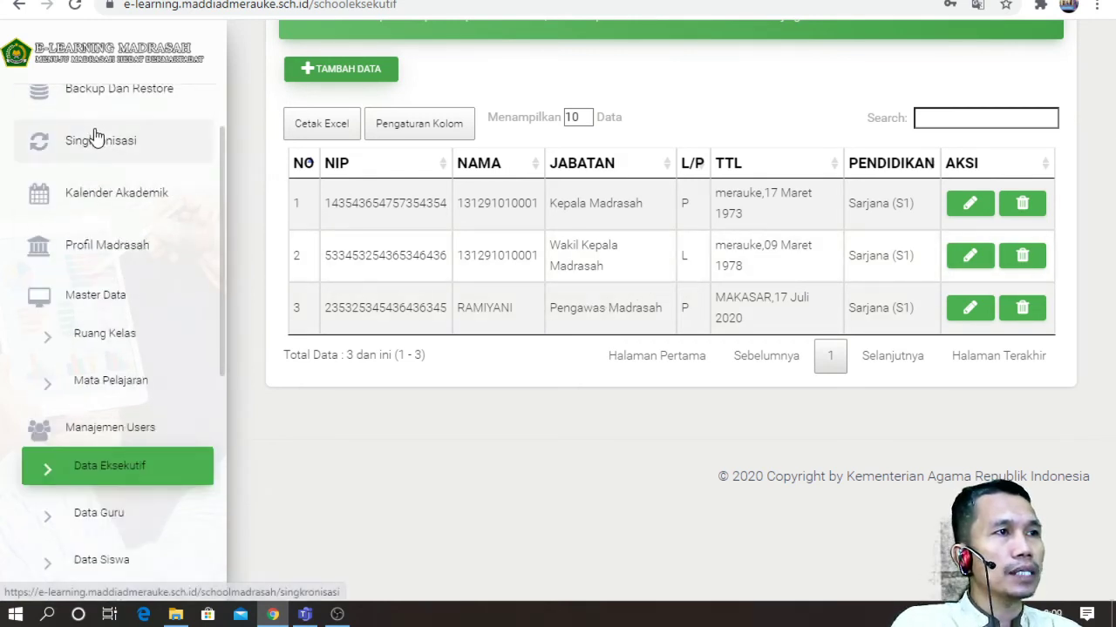
scroll(175, 170, up, 1)
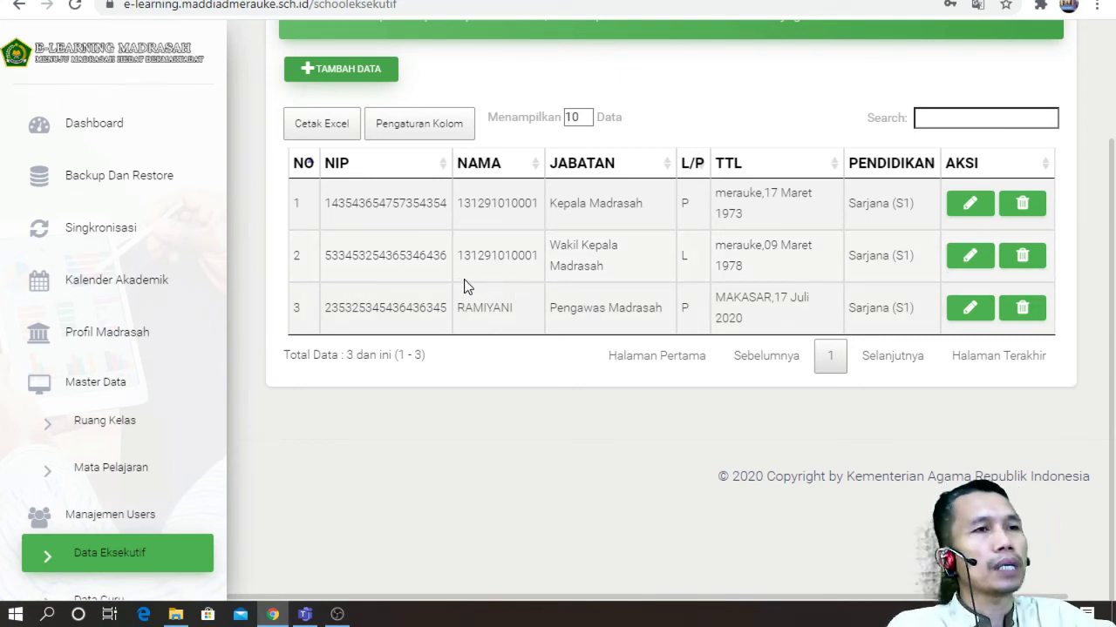
scroll(197, 449, down, 1)
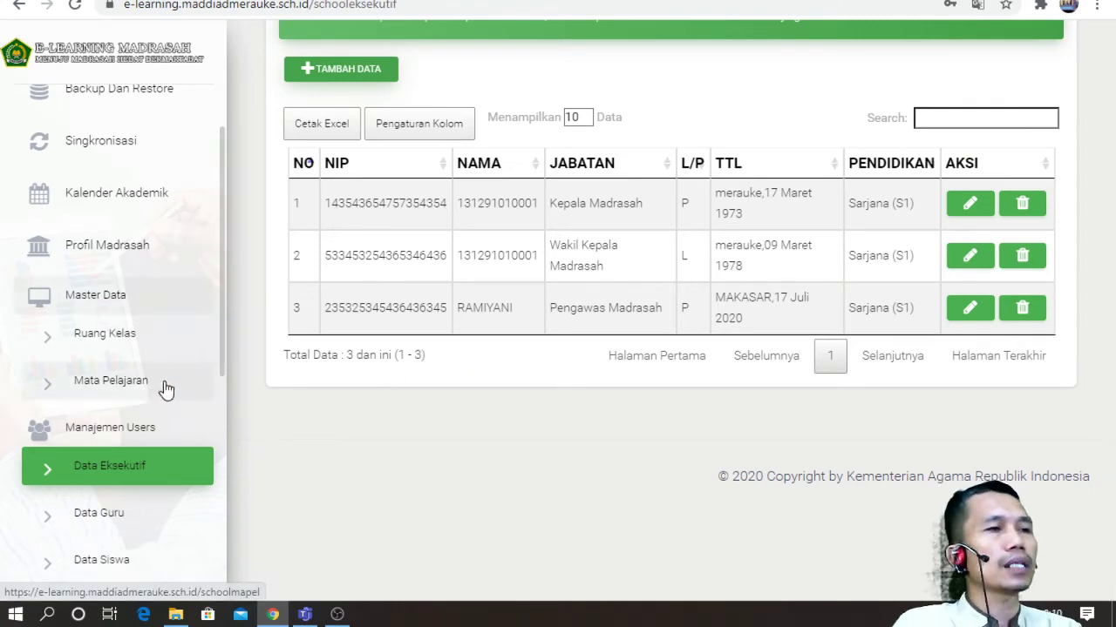
Step: Open Data Guru, dismiss the save-password prompt, and scroll through the first 10 of 14 teachers
click(127, 526)
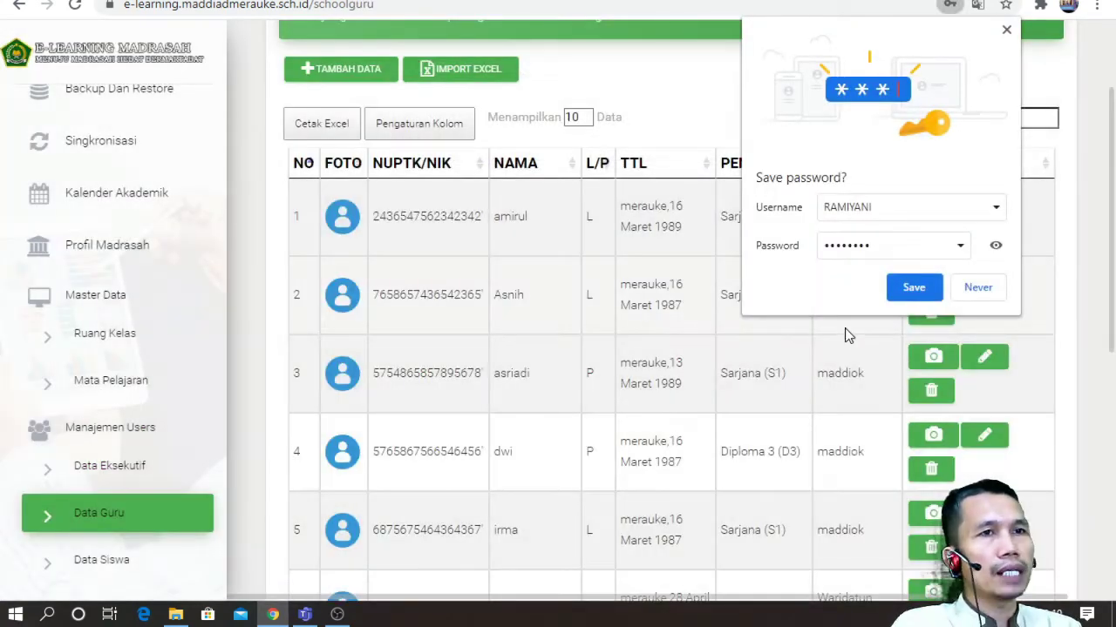
click(935, 296)
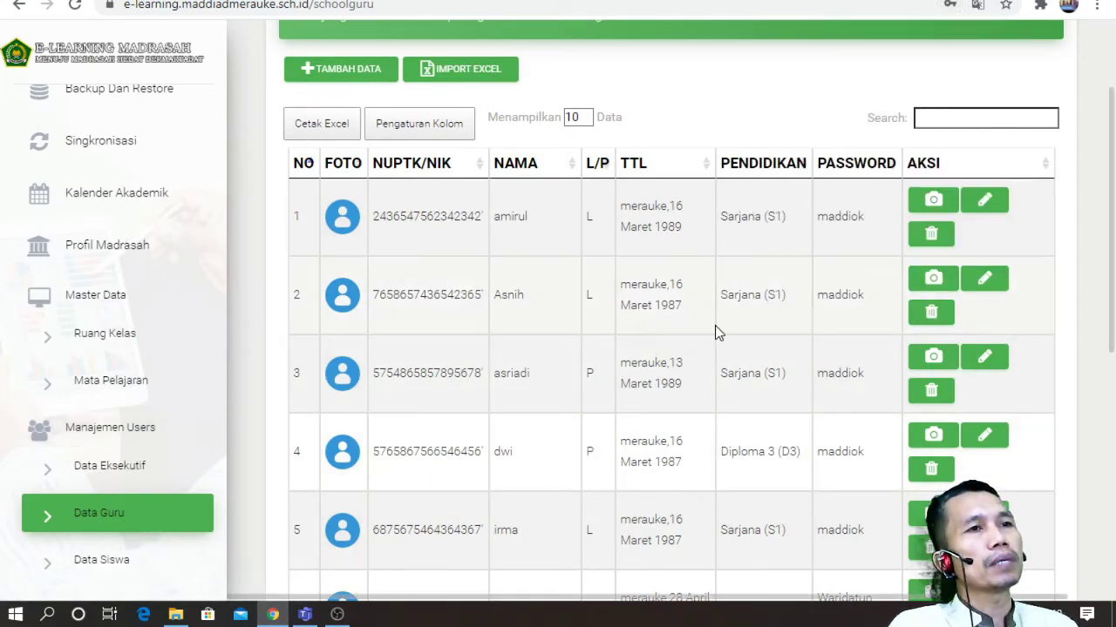
scroll(748, 295, down, 4)
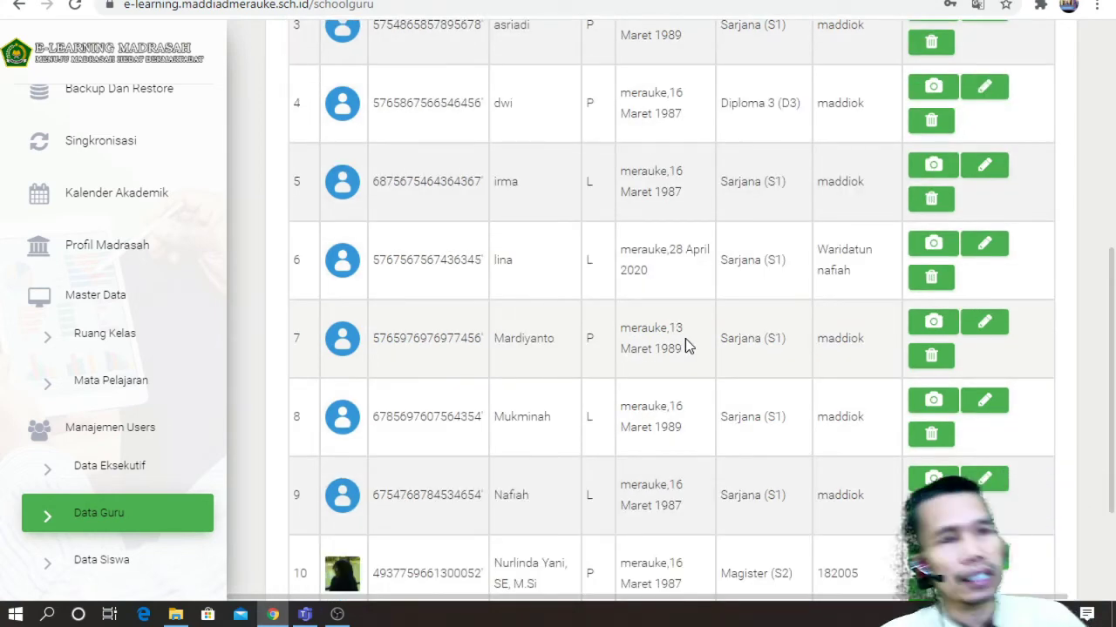
scroll(535, 369, down, 2)
scroll(590, 336, up, 6)
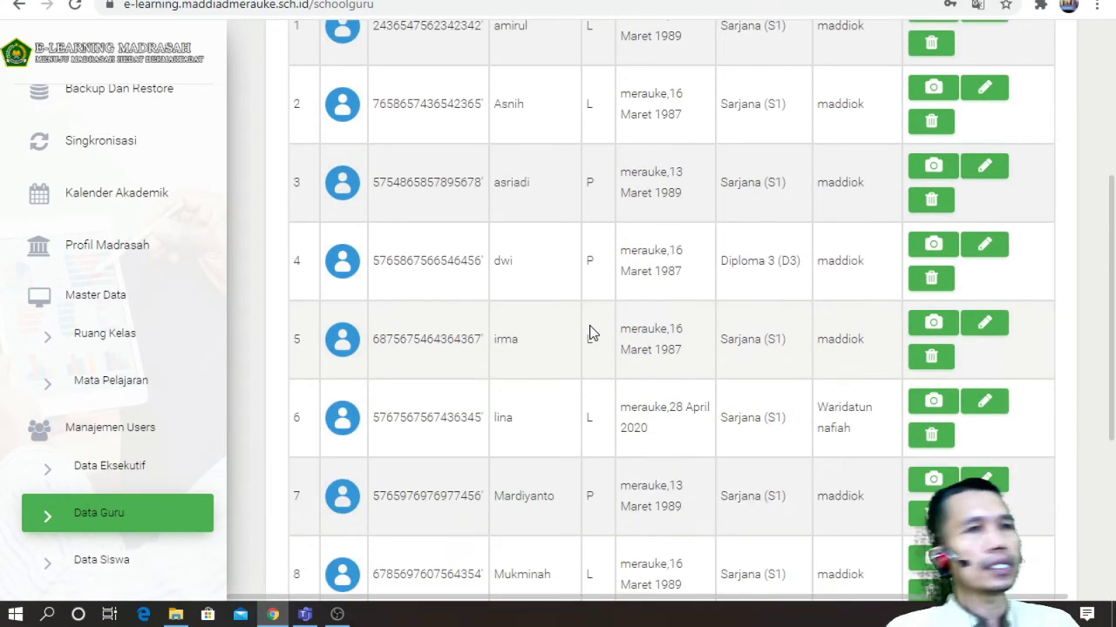
scroll(598, 318, down, 7)
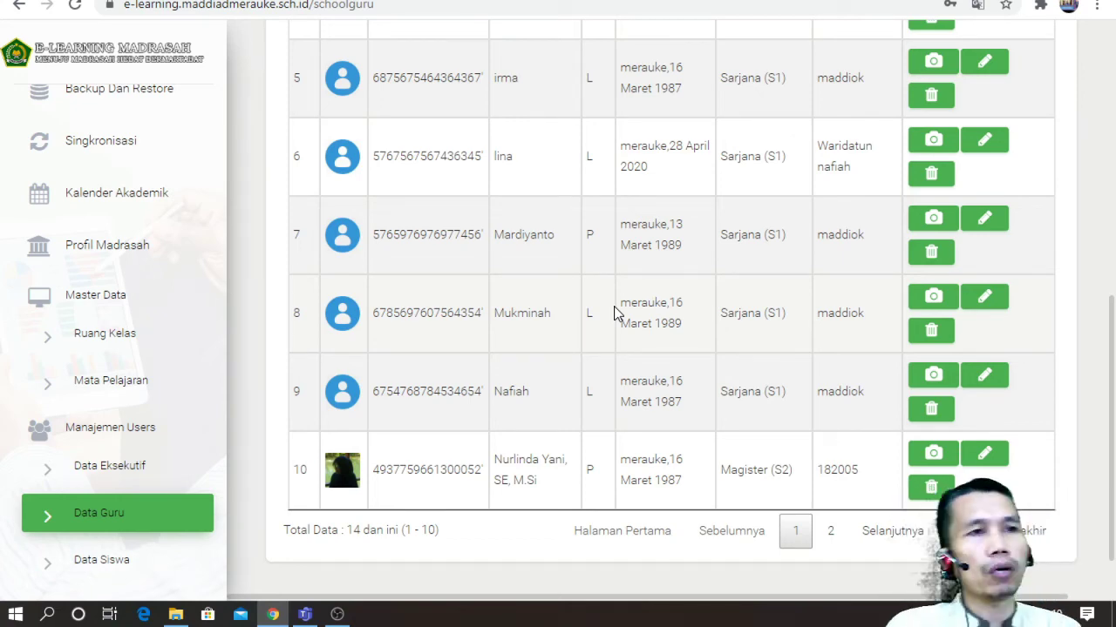
scroll(614, 312, up, 2)
scroll(288, 410, down, 2)
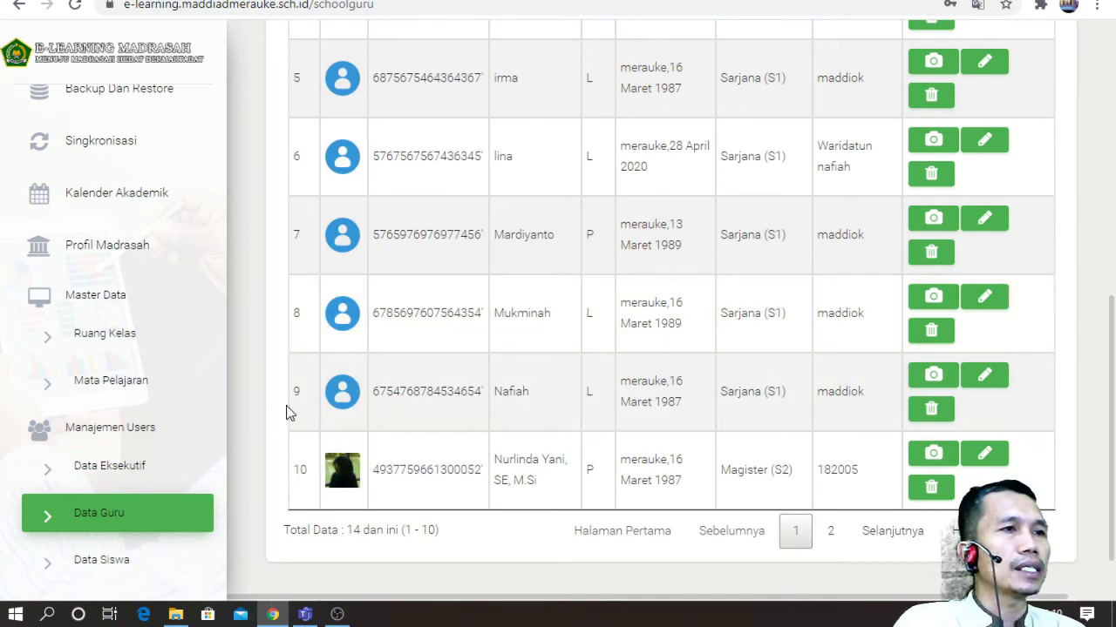
Step: View the Data Siswa list of 57 students, then go to the Setting Wali Kelas page
click(102, 560)
scroll(581, 296, down, 2)
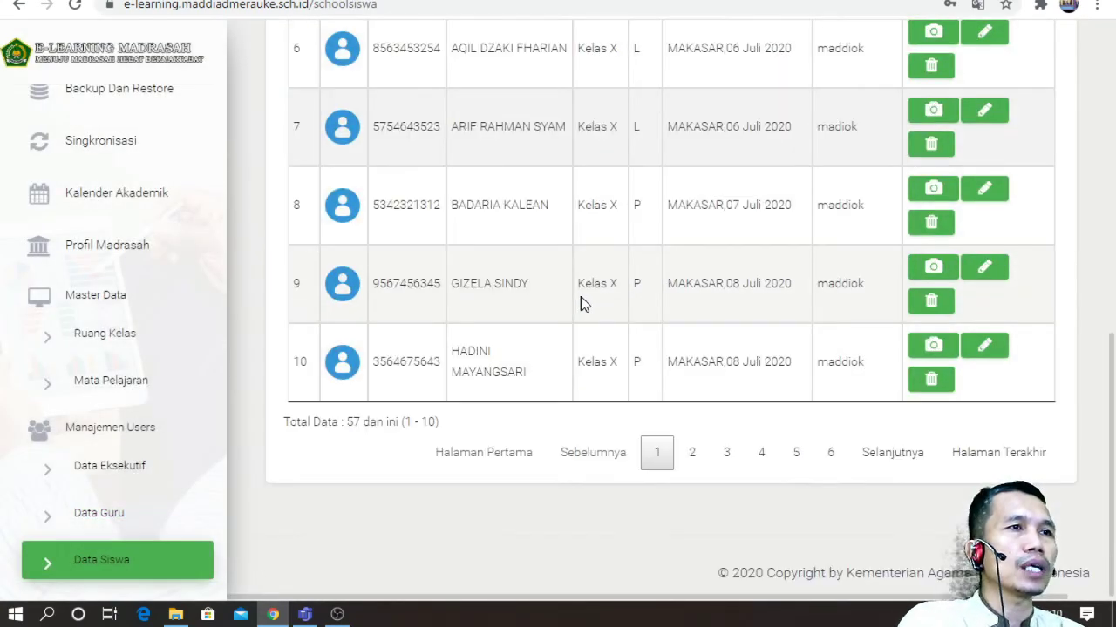
scroll(166, 416, down, 3)
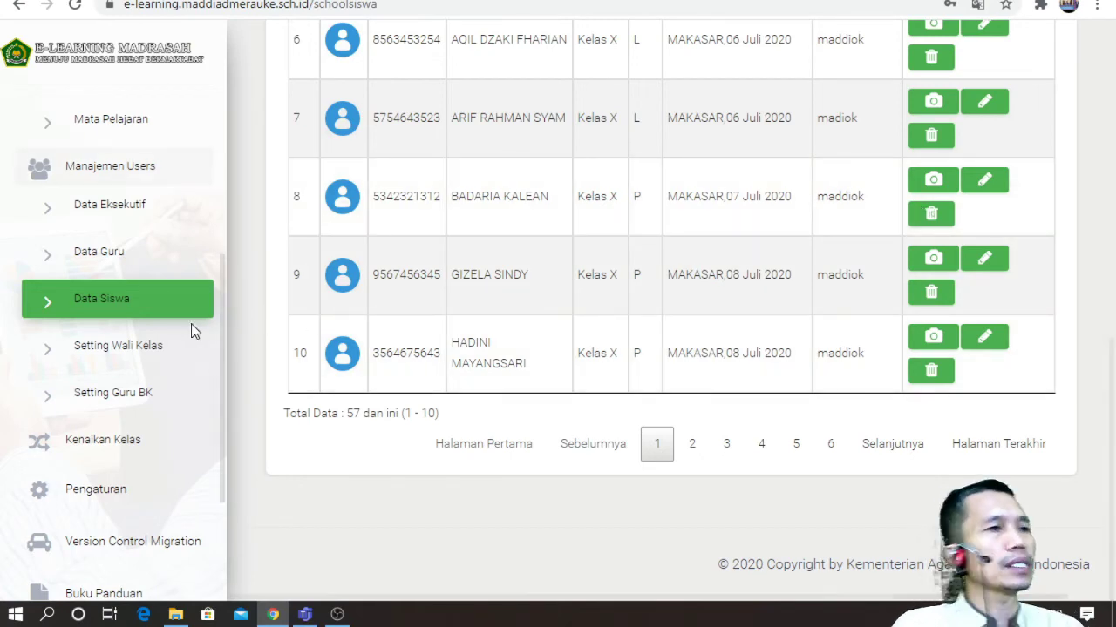
click(144, 354)
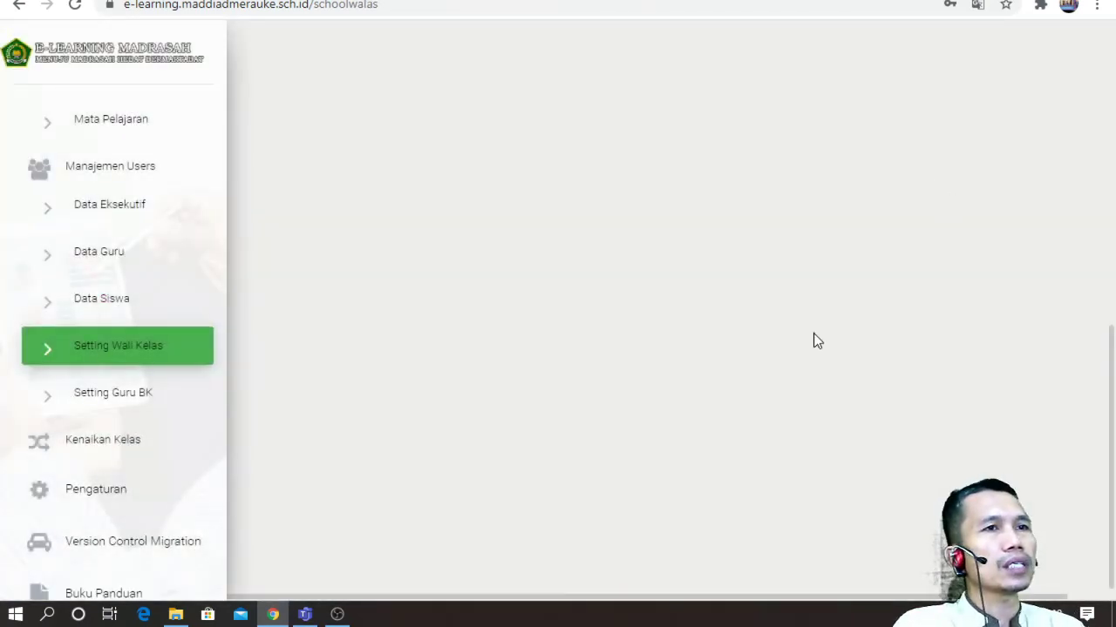
Step: Check the Wali Kelas choices for Klas XI A and Tengku Umar without assigning anyone
scroll(644, 157, up, 2)
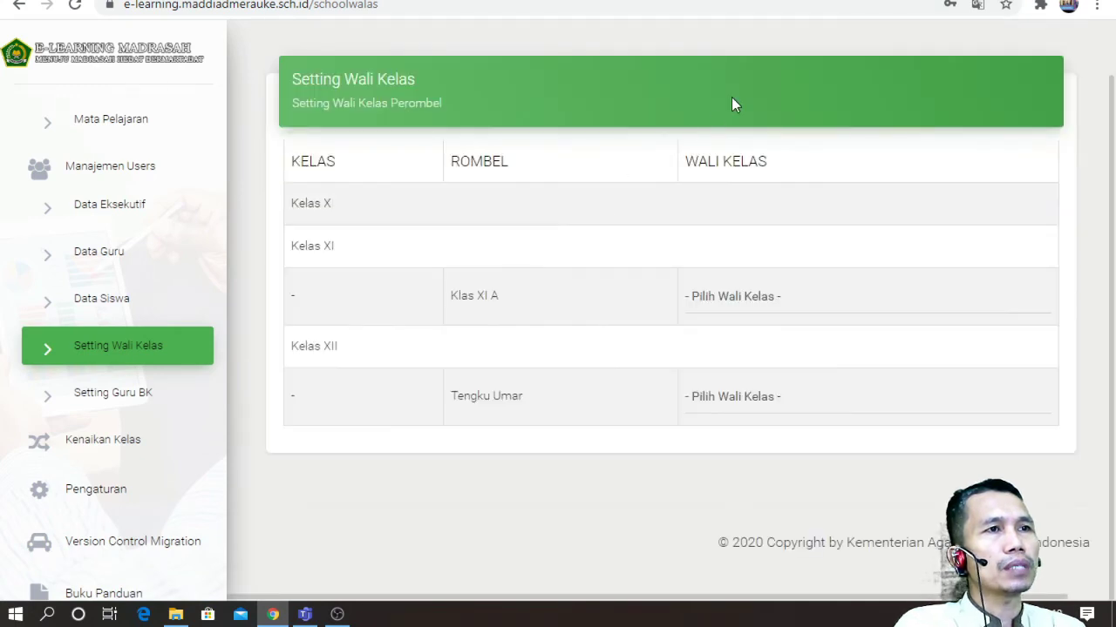
scroll(389, 168, up, 1)
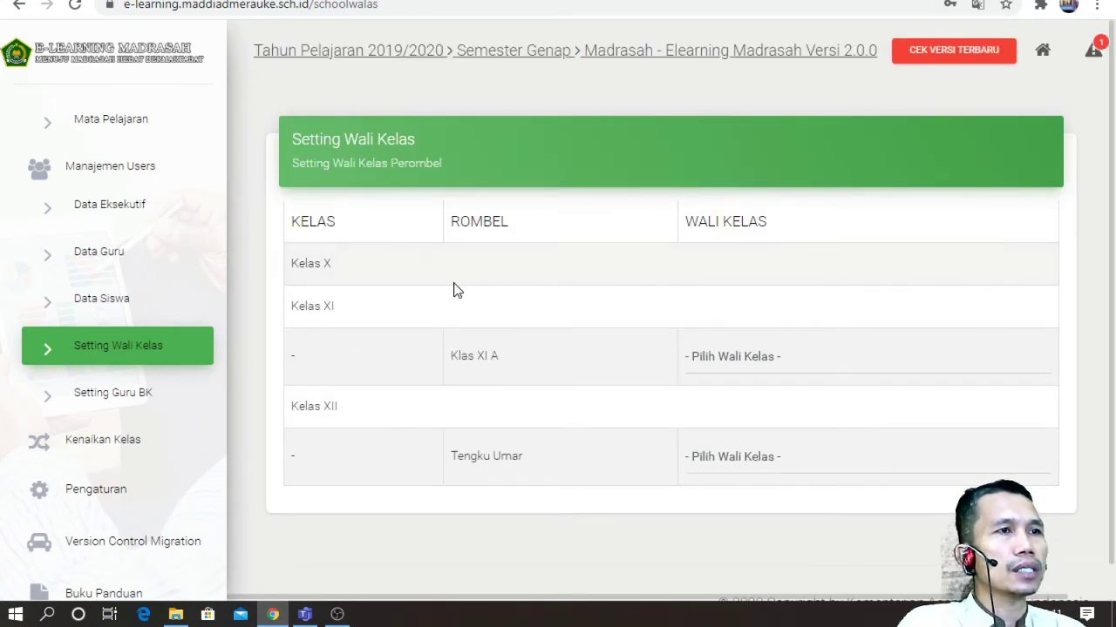
click(752, 354)
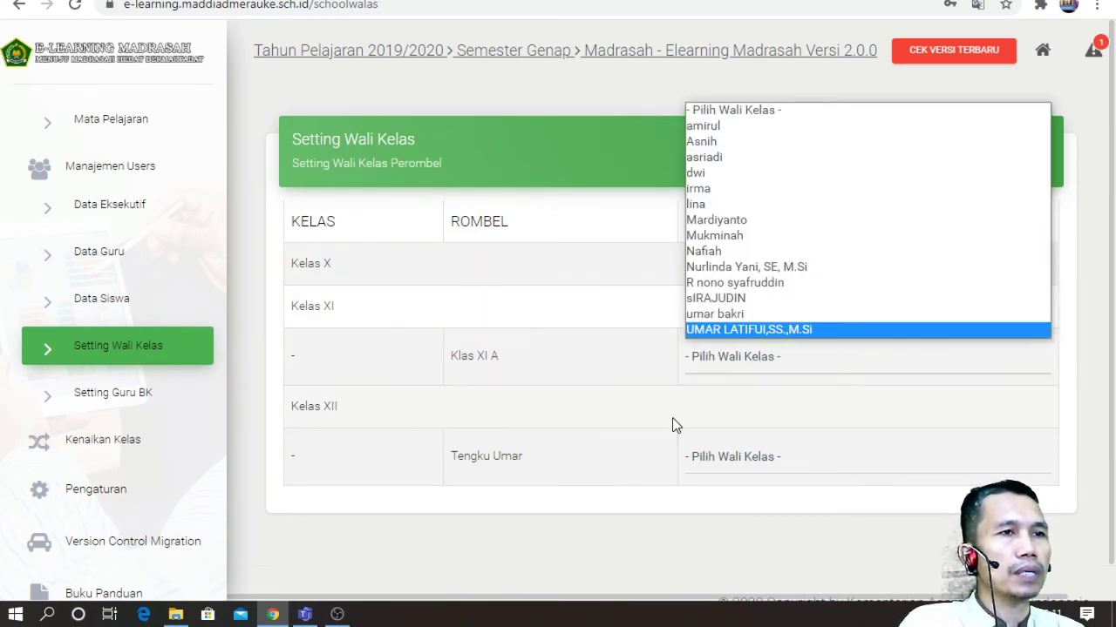
click(732, 460)
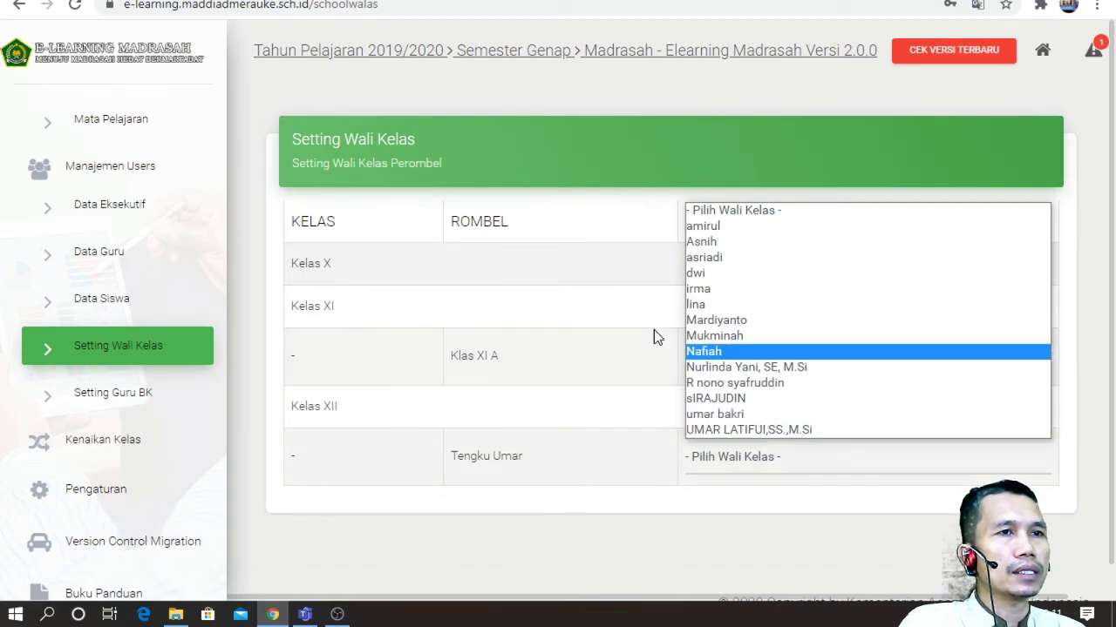
click(611, 324)
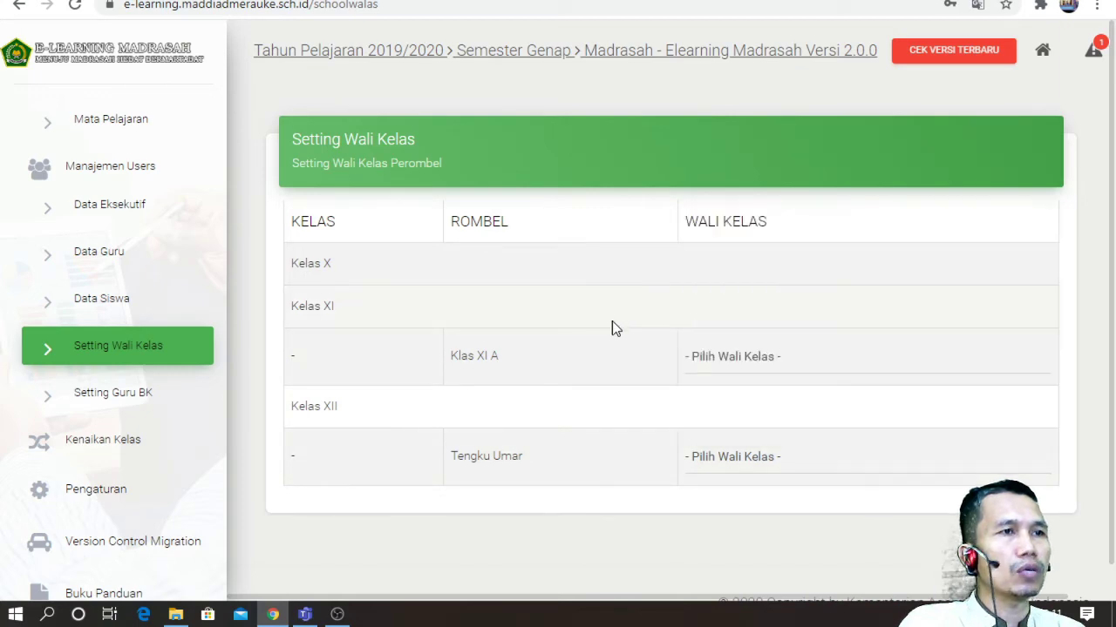
Step: Review the Setting Guru BK assignments and expand the Kenaikan Kelas menu
click(137, 398)
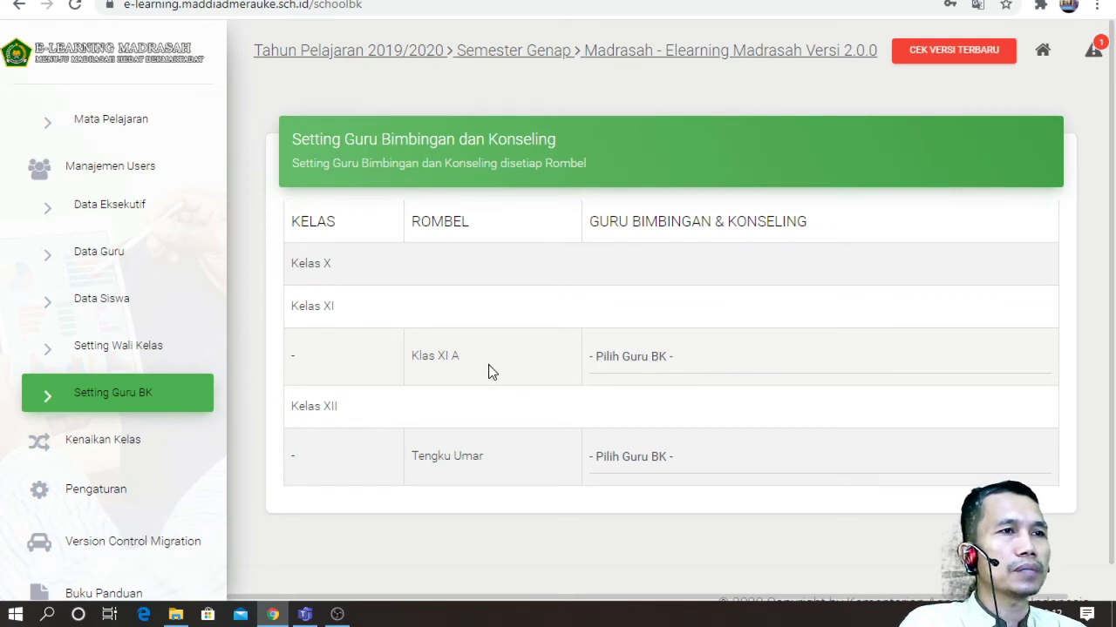
scroll(268, 399, down, 1)
click(132, 453)
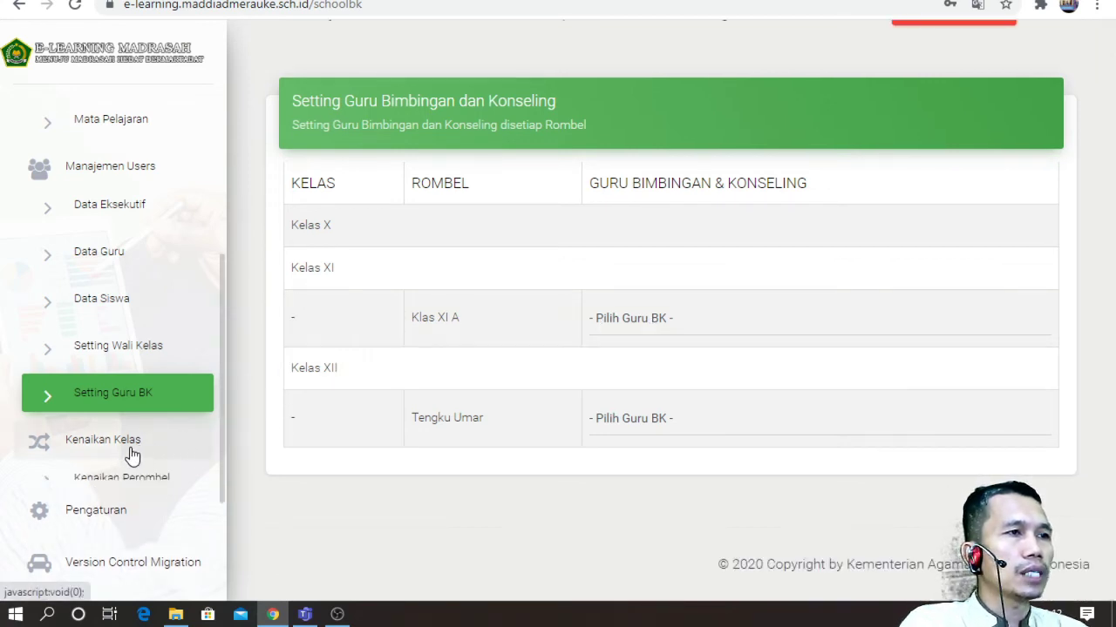
scroll(178, 435, down, 2)
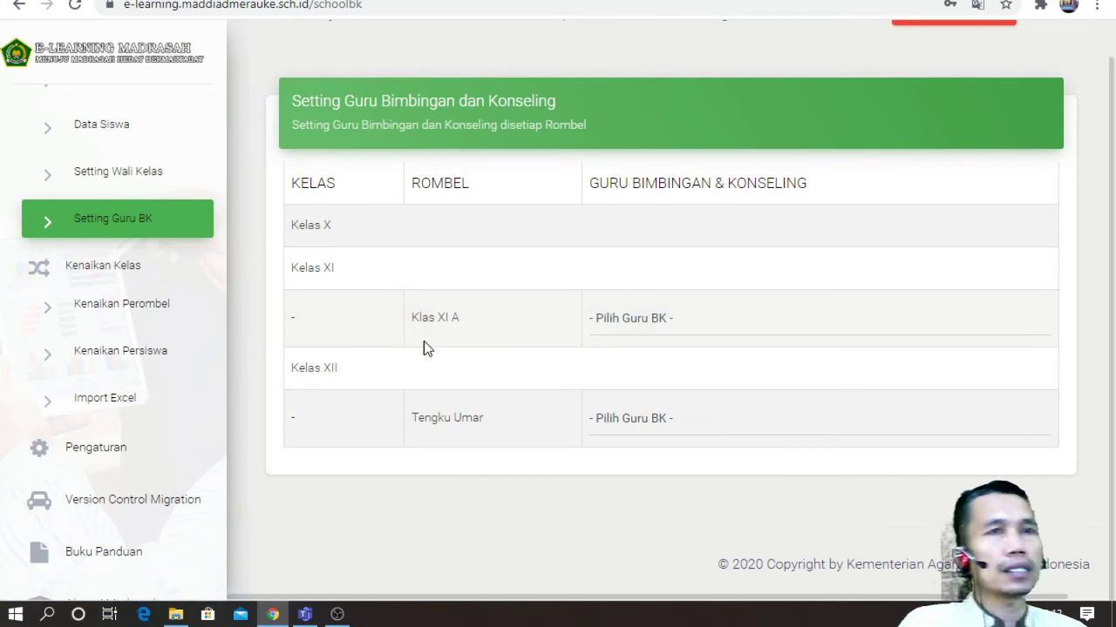
Step: On Kenaikan Perombel, start promoting Tengku Umar to 2020/2021, then cancel with Batal
click(126, 311)
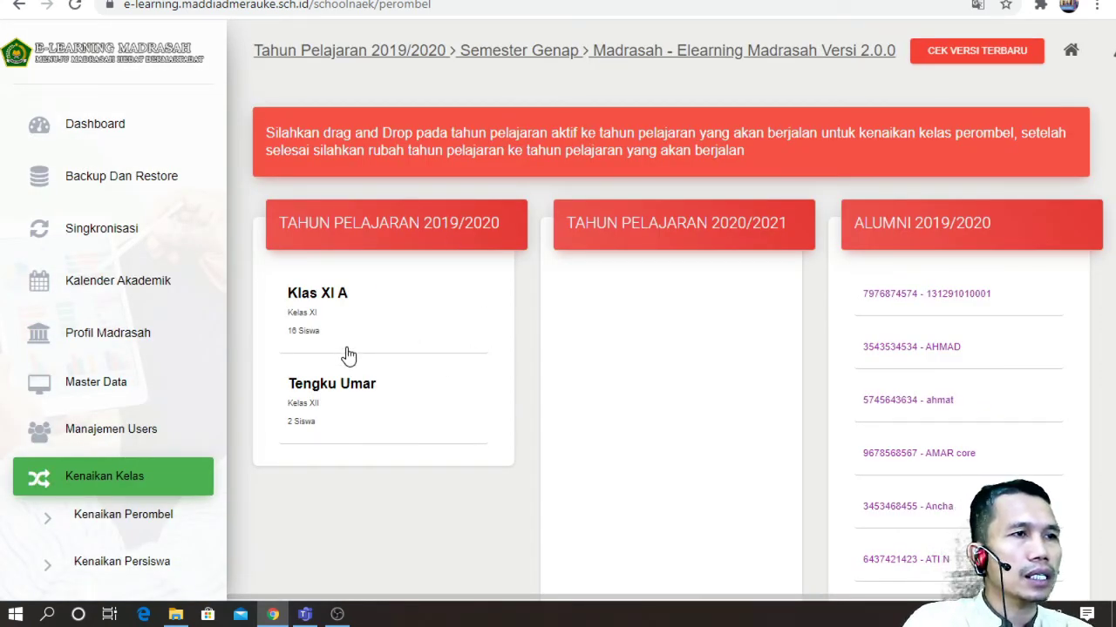
drag(349, 331, 406, 326)
drag(370, 396, 353, 377)
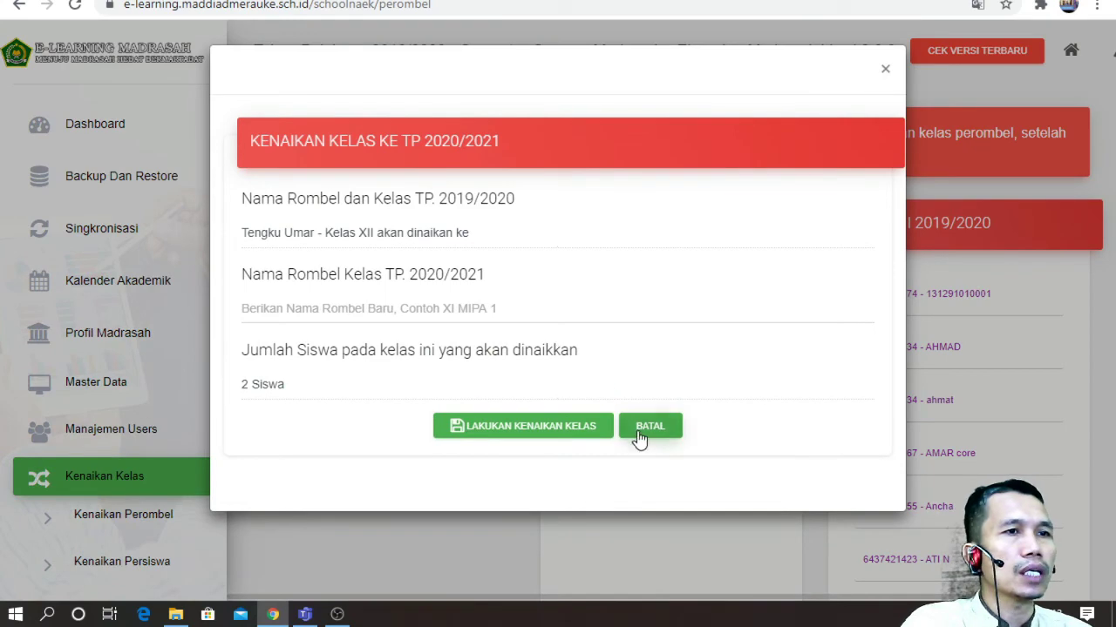
click(638, 429)
drag(623, 309, 376, 428)
drag(595, 324, 241, 424)
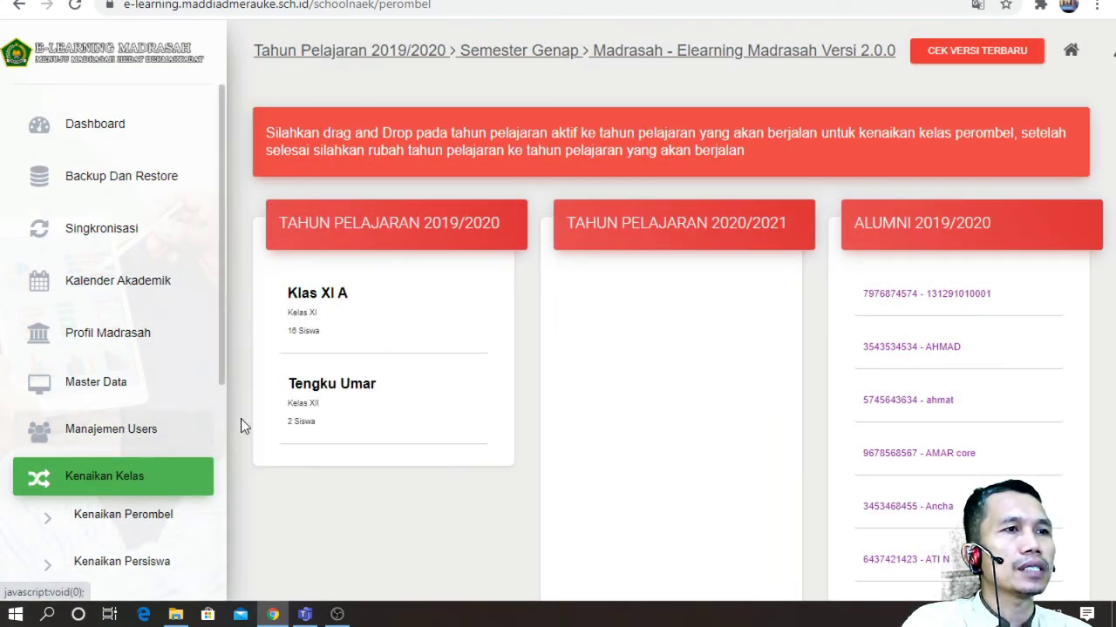
scroll(120, 495, down, 2)
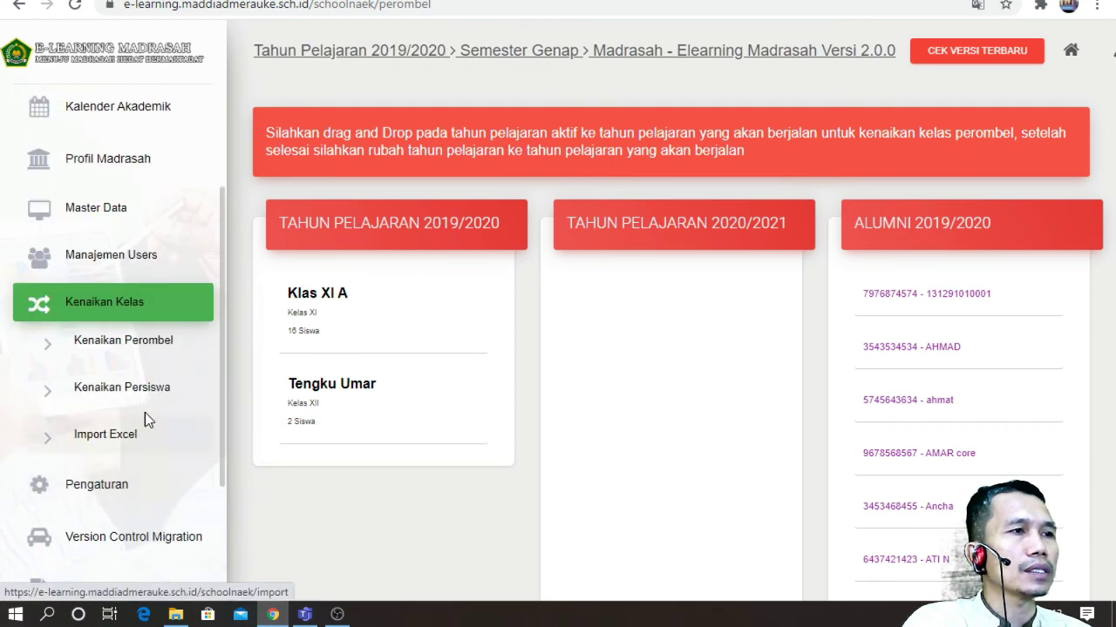
click(138, 435)
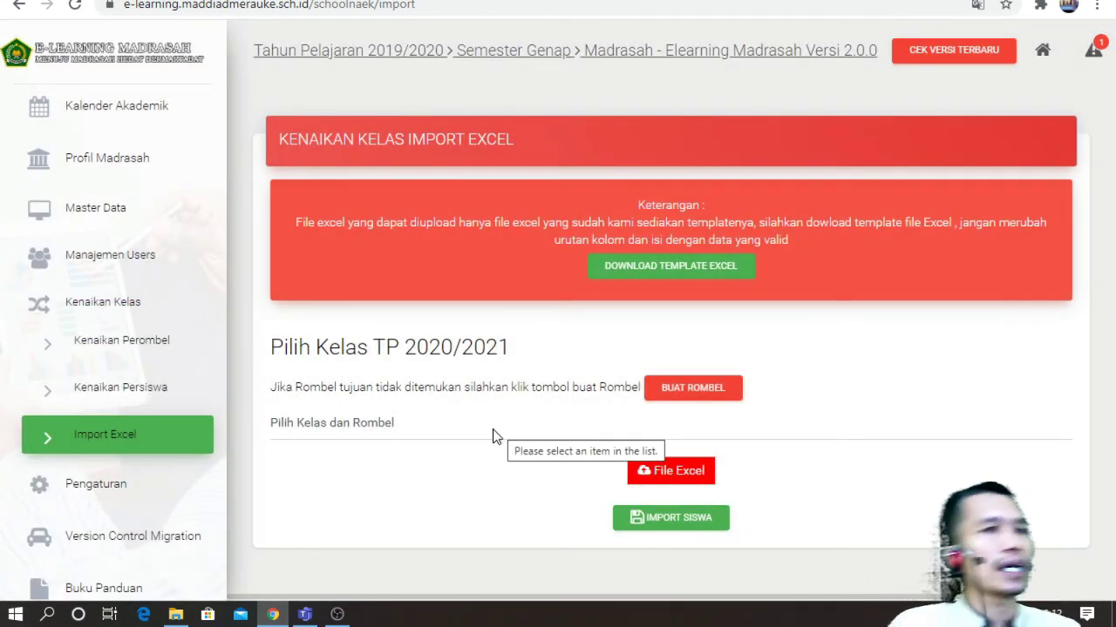
Step: Review Pengaturan: Tahun Pelajaran 2019/2020, Semester Genap, data deletion and WIT time zone
click(119, 491)
scroll(730, 404, down, 2)
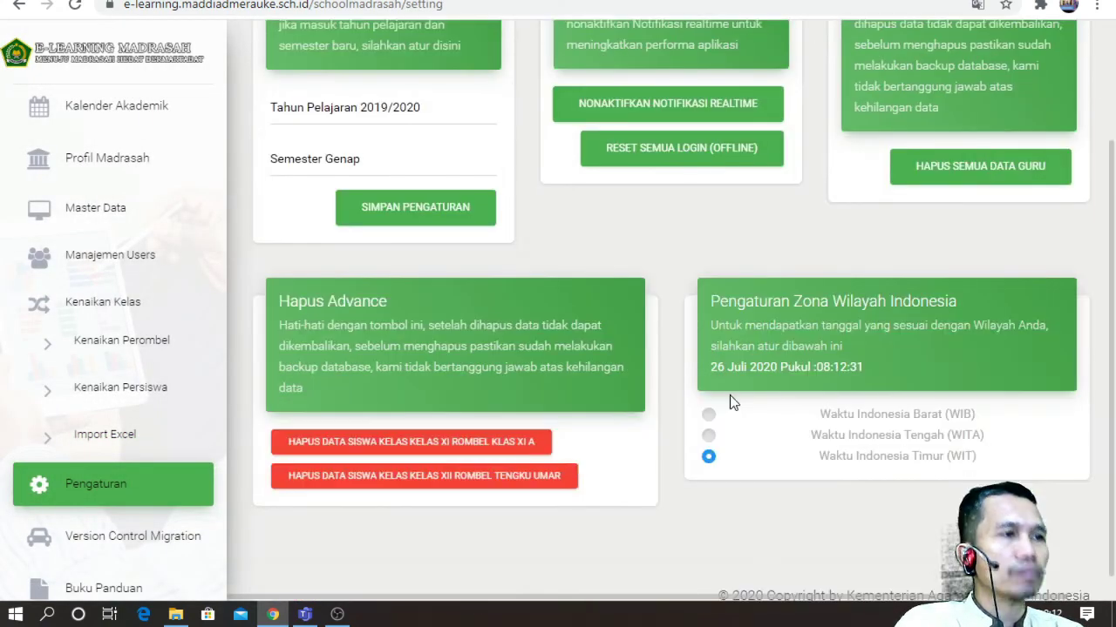
scroll(165, 534, down, 2)
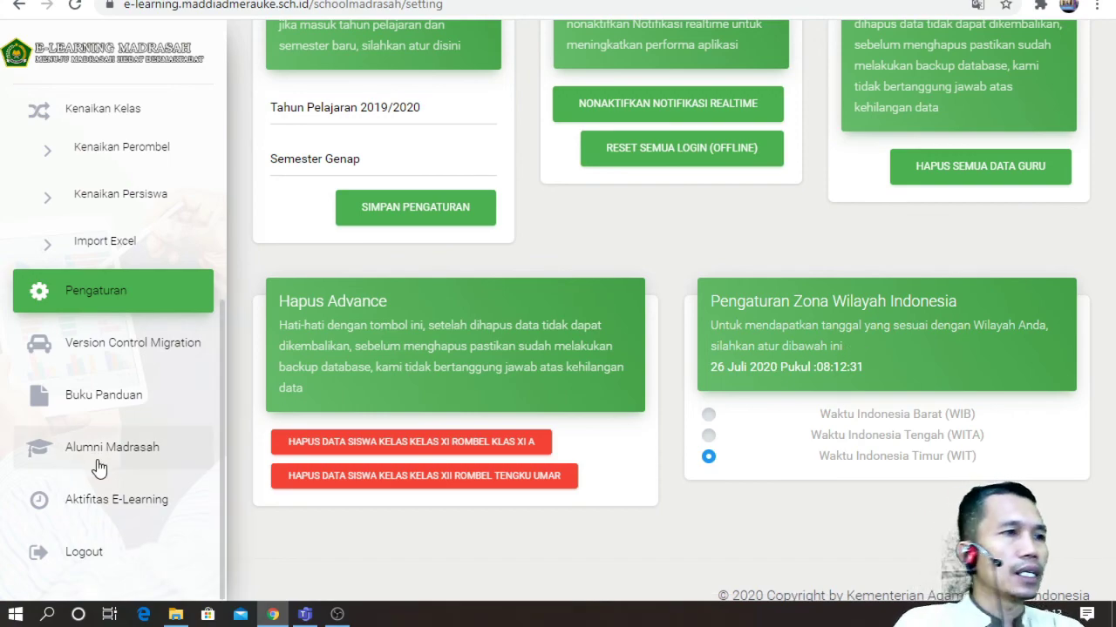
Step: Browse the Alumni Madrasah table of 20 alumni from 2019, shown 10 per page
click(153, 456)
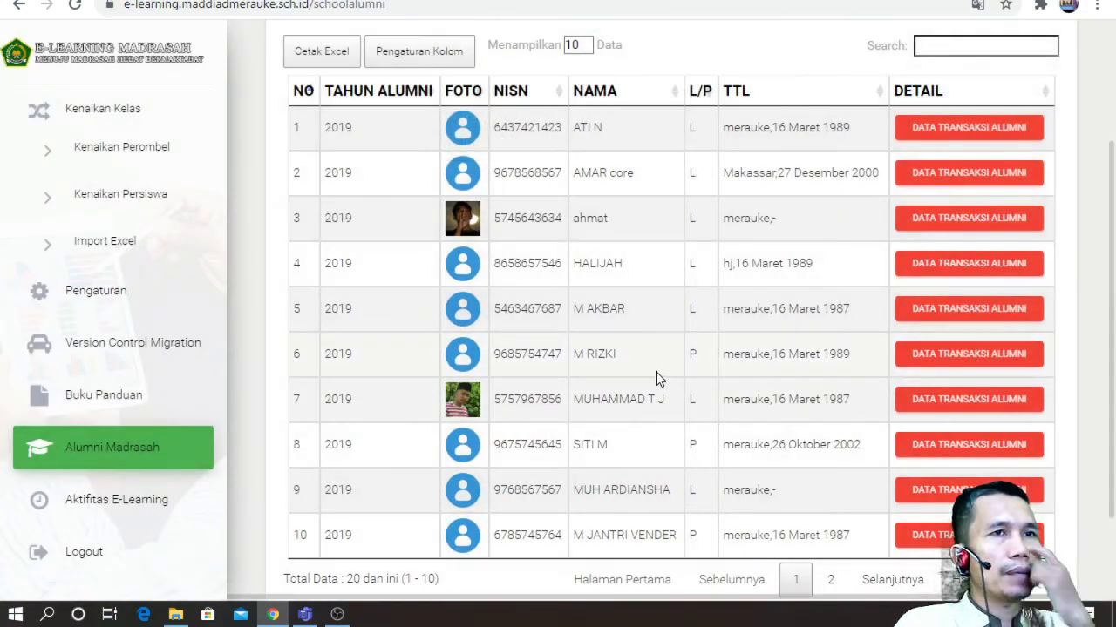
scroll(189, 478, down, 1)
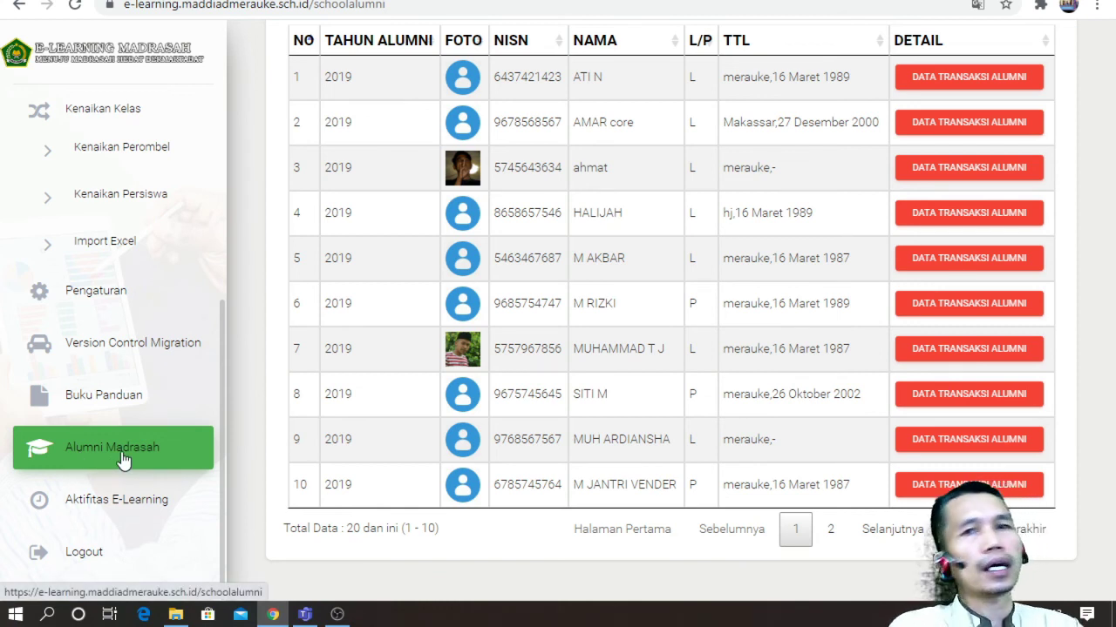
scroll(523, 279, up, 1)
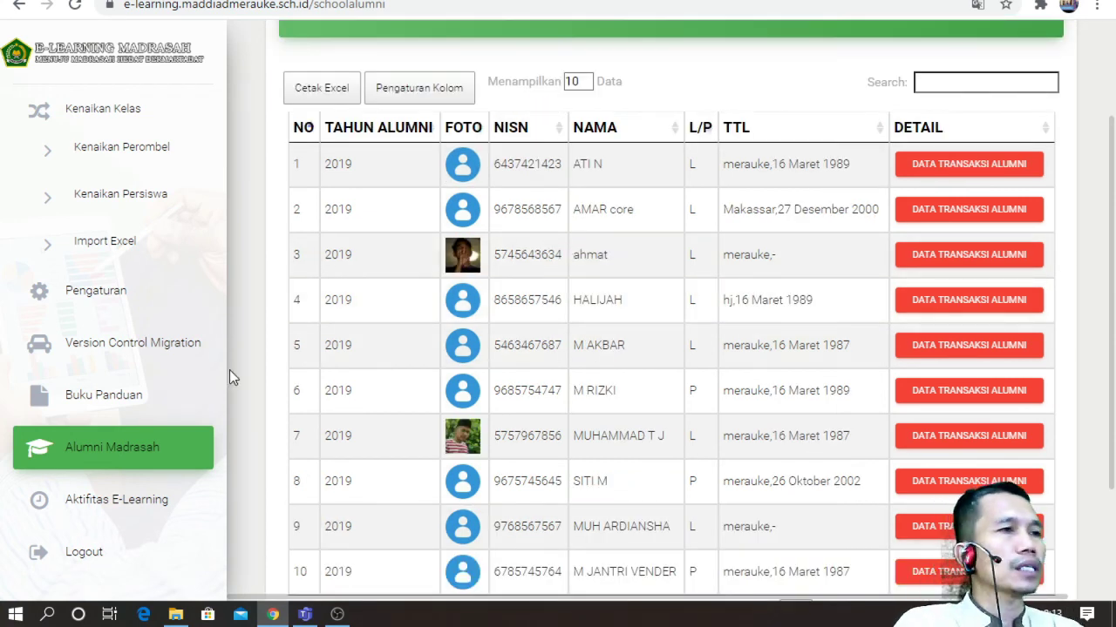
Step: Look over the Aktifitas E-Learning activity log, then return to the Dashboard
click(142, 503)
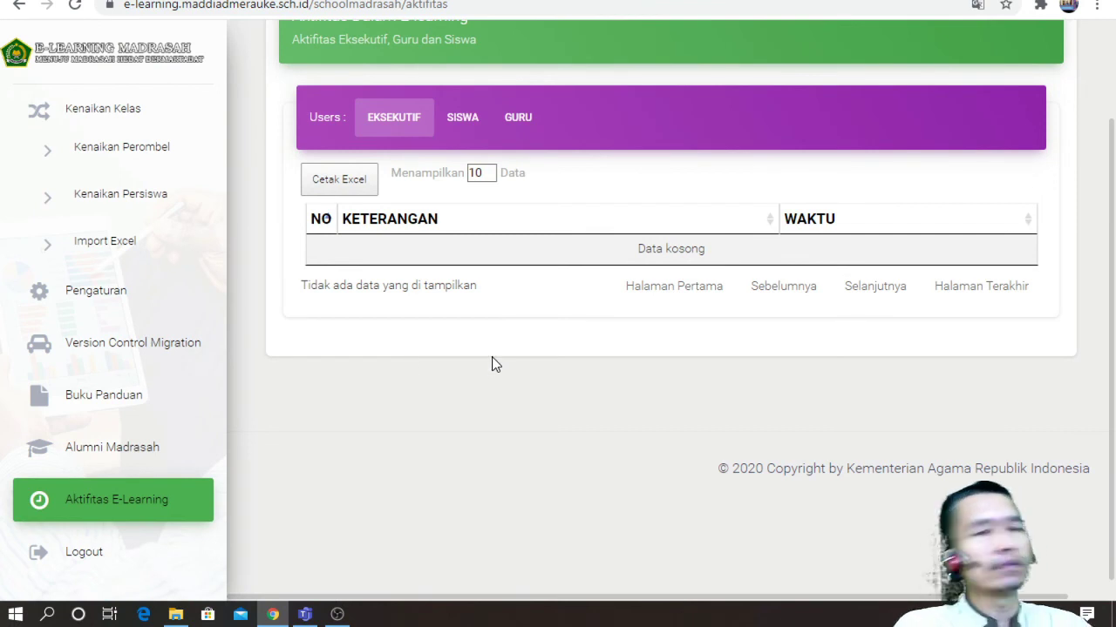
scroll(149, 291, up, 5)
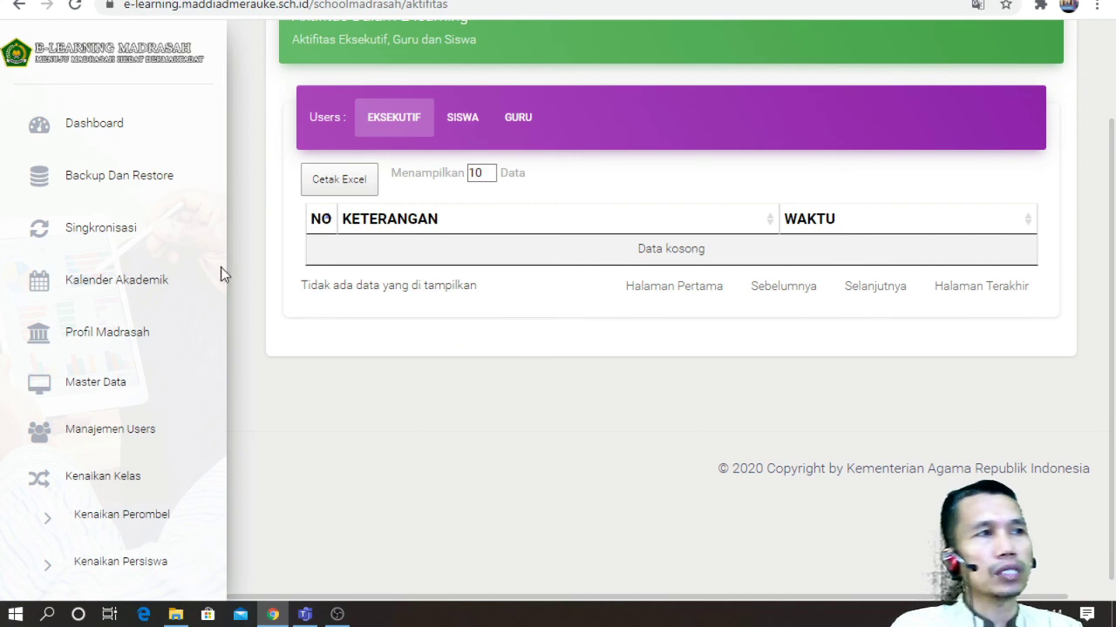
click(77, 141)
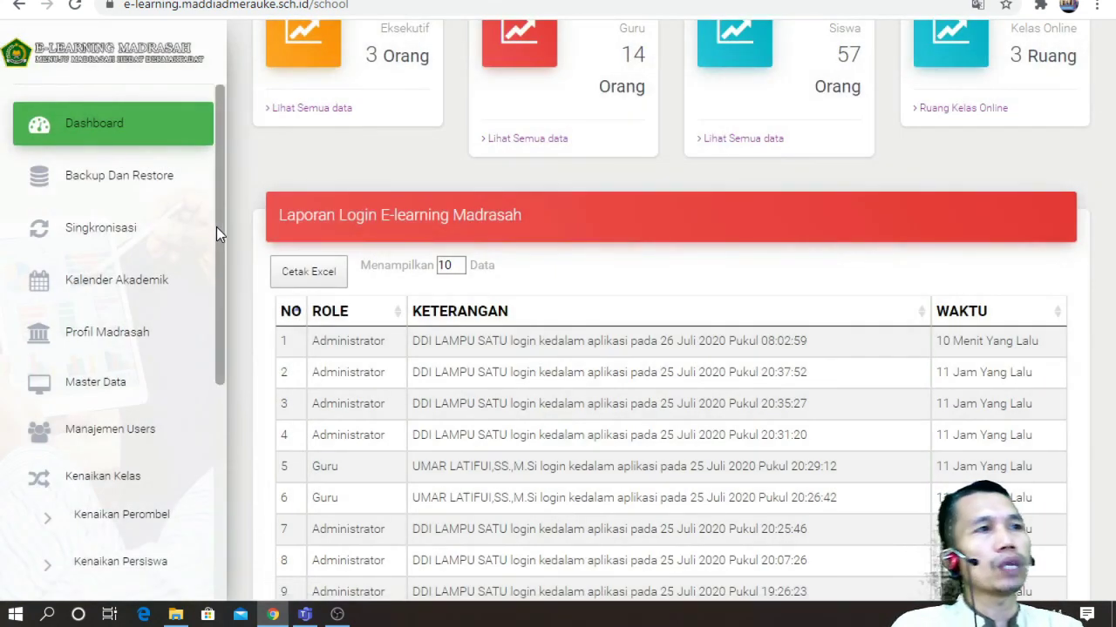
Step: Scroll the dashboard's 586-entry login report, then log out and confirm with OK
scroll(352, 440, down, 3)
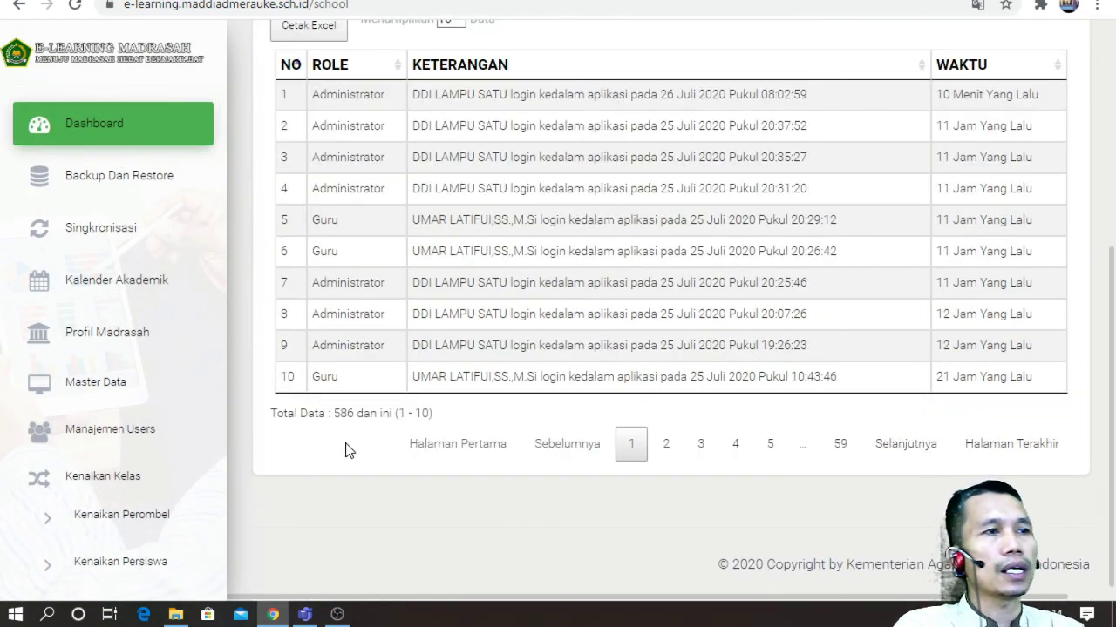
scroll(112, 557, down, 4)
click(104, 575)
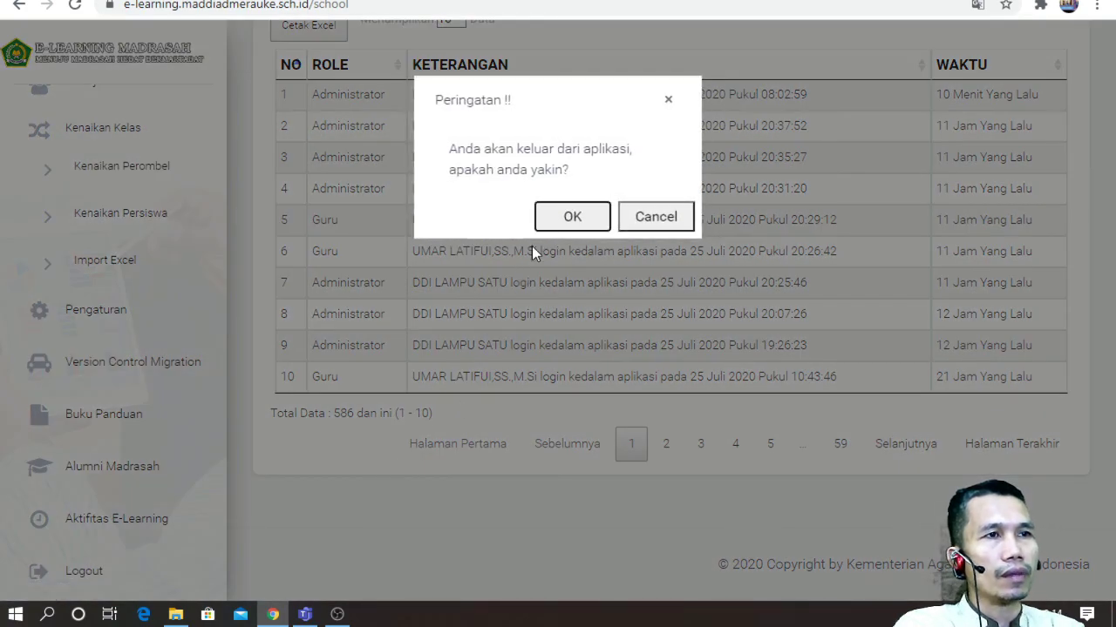
click(571, 214)
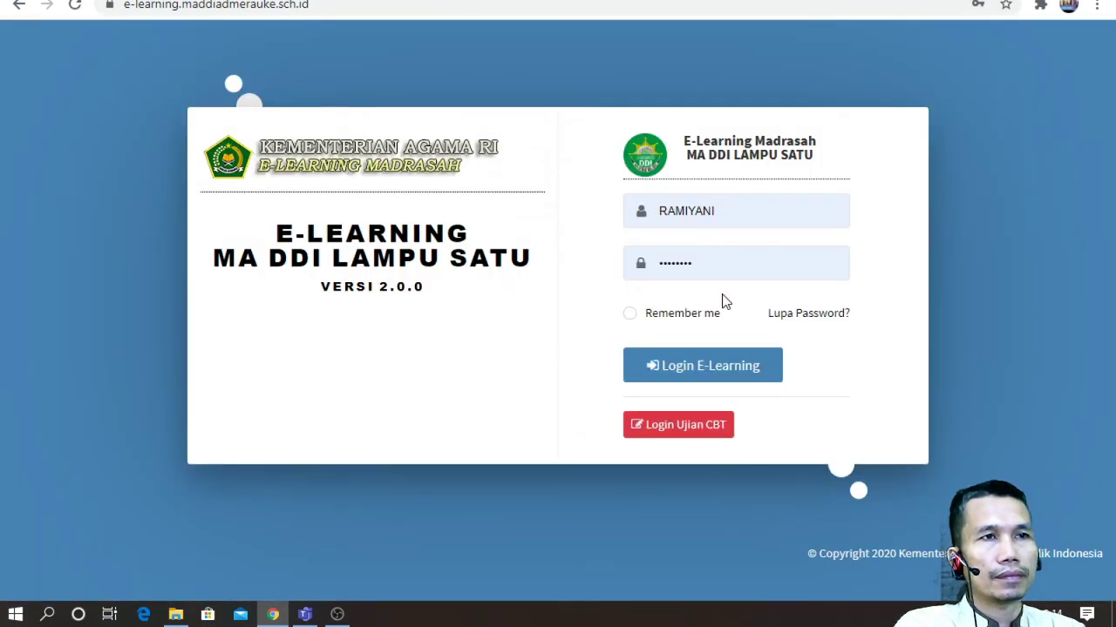